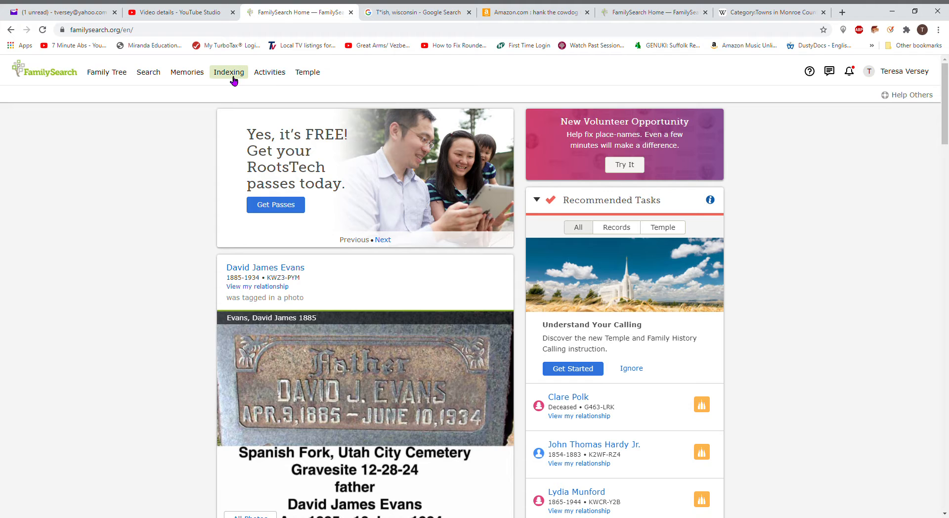
Open the Web Indexing page and go to the Plain City 3rd Ward indexing group
left_click(234, 78)
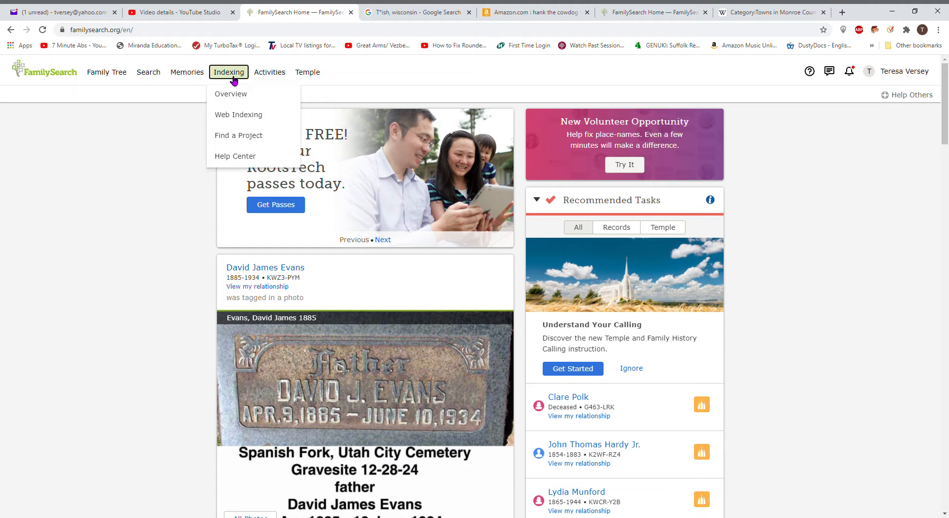
left_click(244, 115)
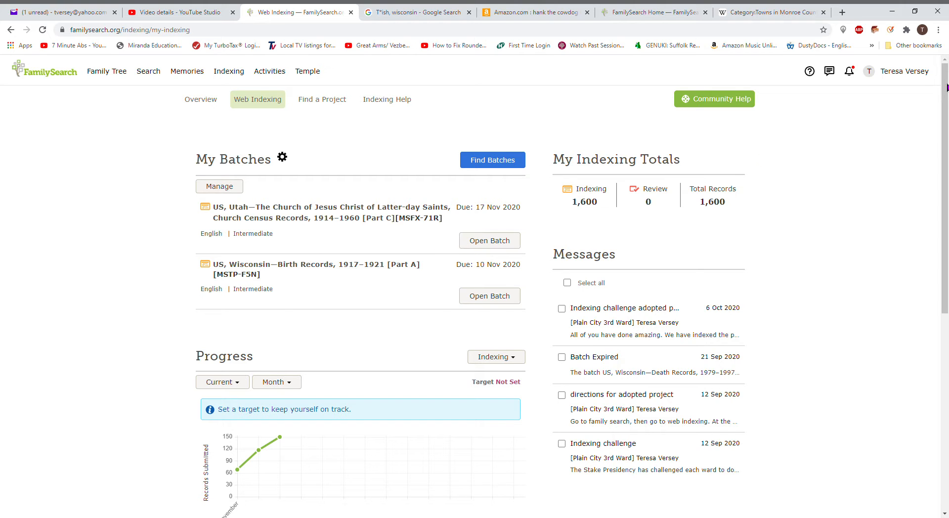
left_click_drag(945, 83, 935, 235)
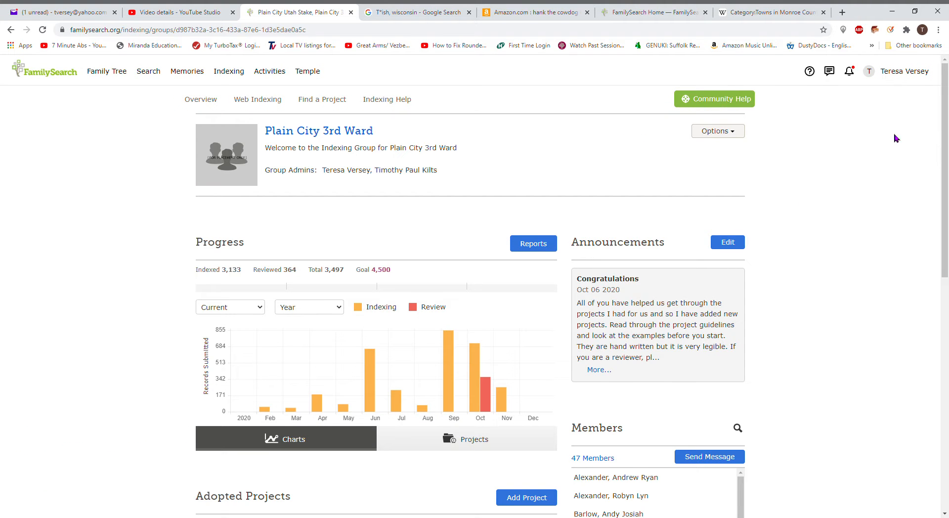
Start indexing a batch from the adopted project US, Wisconsin—Birth Records, 1917–1921 [Part A] and accept the privacy notice
left_click_drag(944, 139, 942, 207)
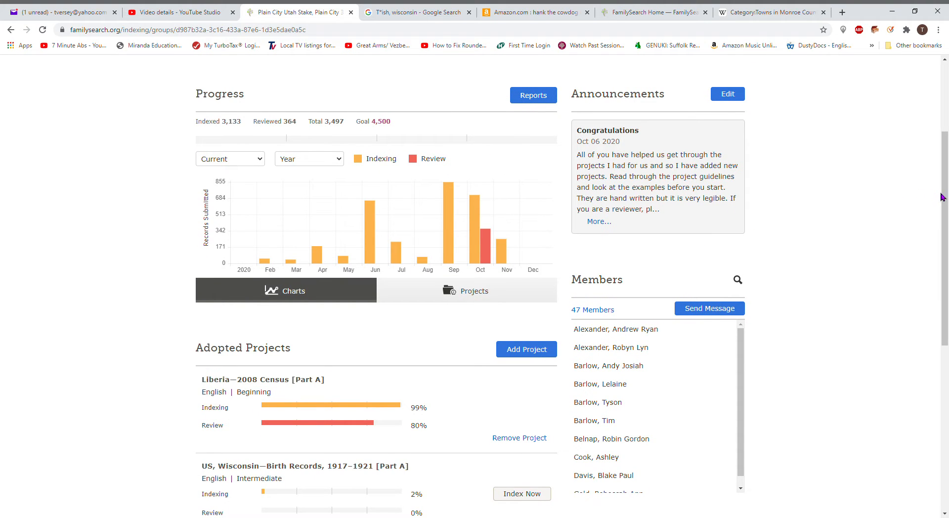
left_click_drag(946, 199, 930, 286)
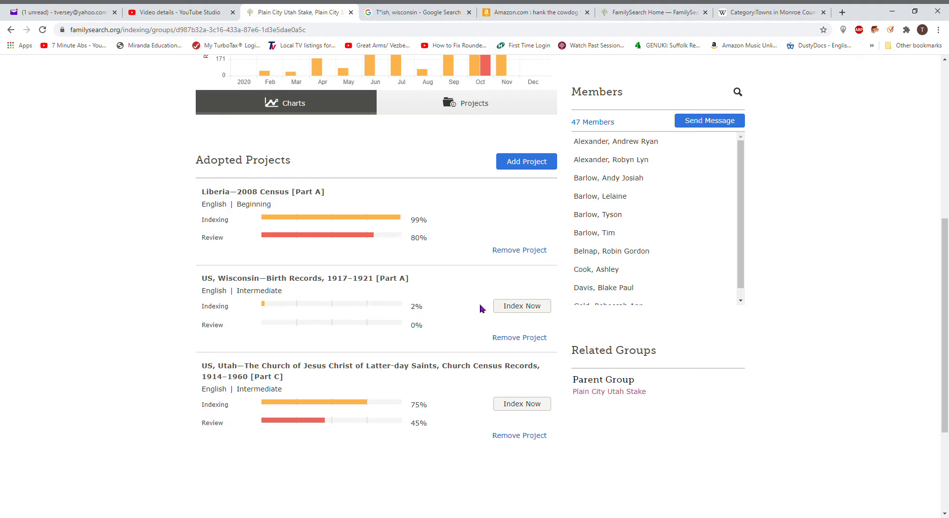
left_click(527, 311)
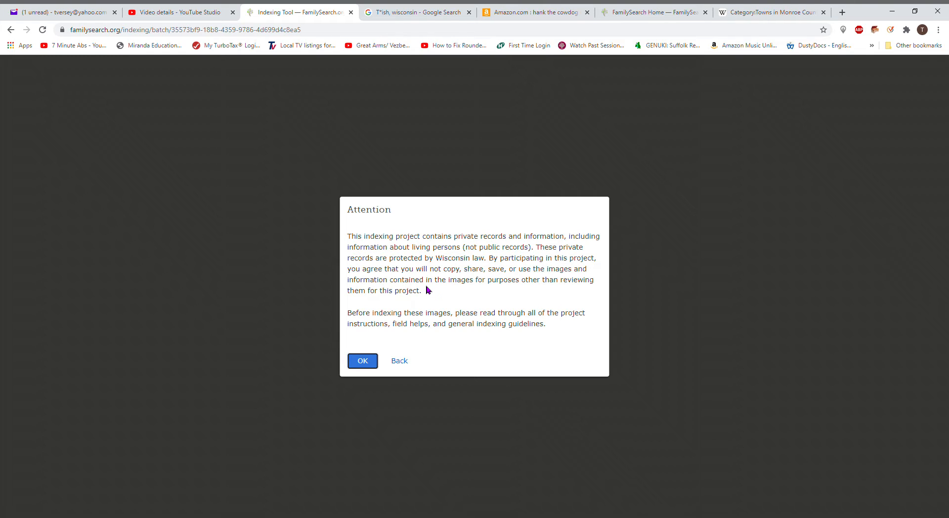
left_click(365, 362)
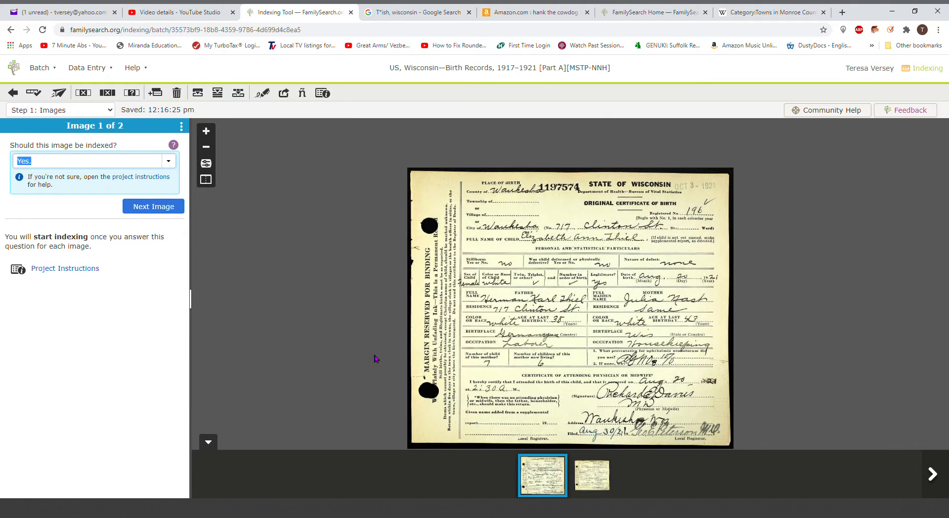
Read through the What to Index section and its example documents in the project instructions, and close them
left_click(74, 269)
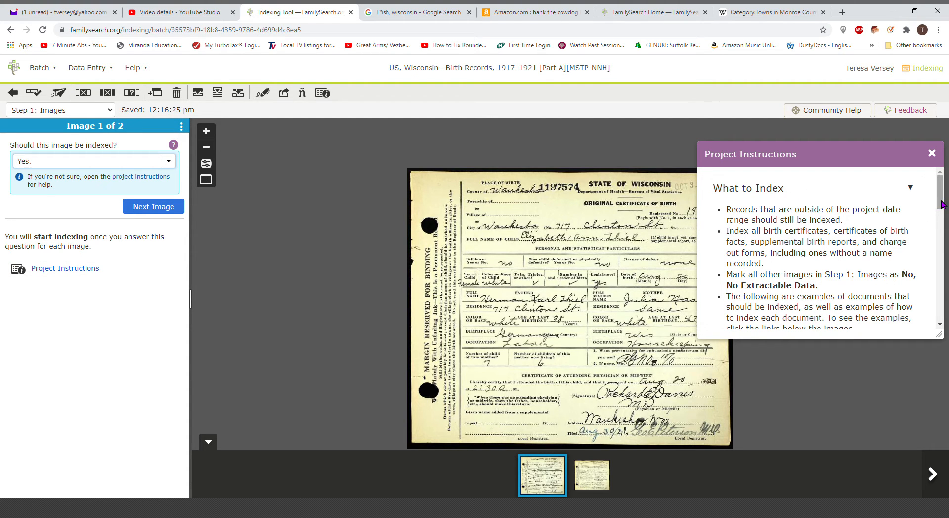
scroll(862, 304, "down", 3)
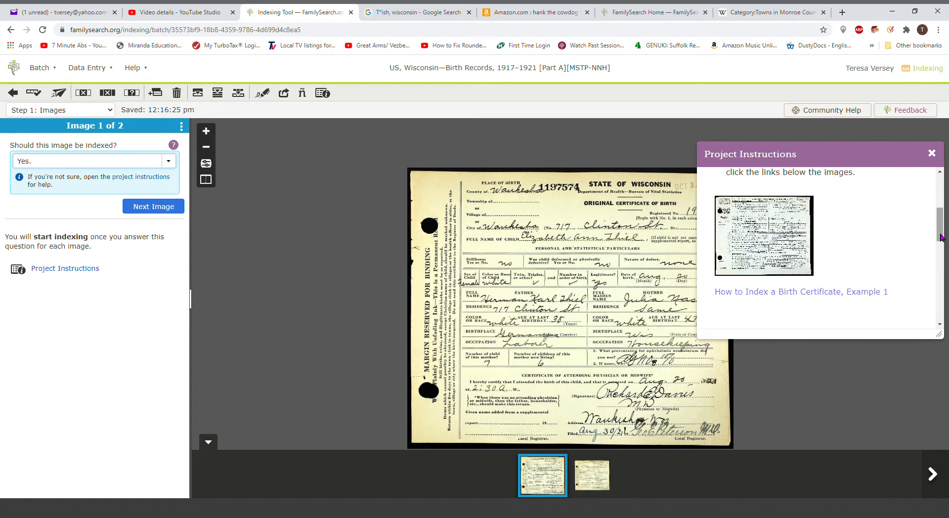
left_click_drag(942, 237, 925, 297)
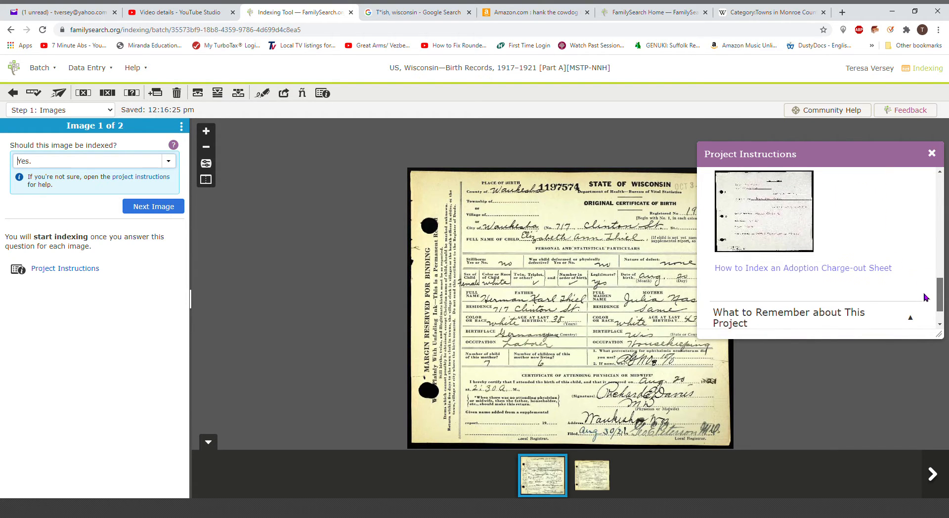
left_click(932, 154)
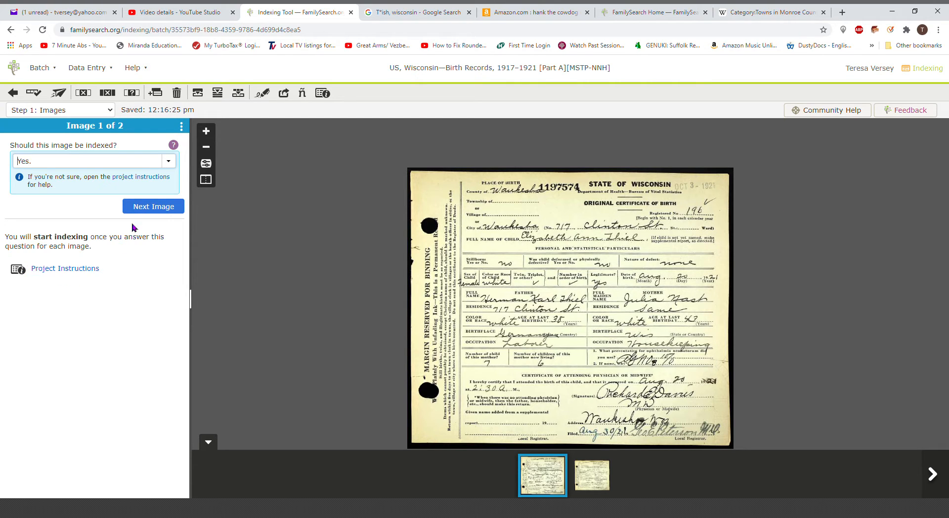
Enlarge the certificate image, mark both images with Yes for indexing, and continue to the entries step
left_click(207, 131)
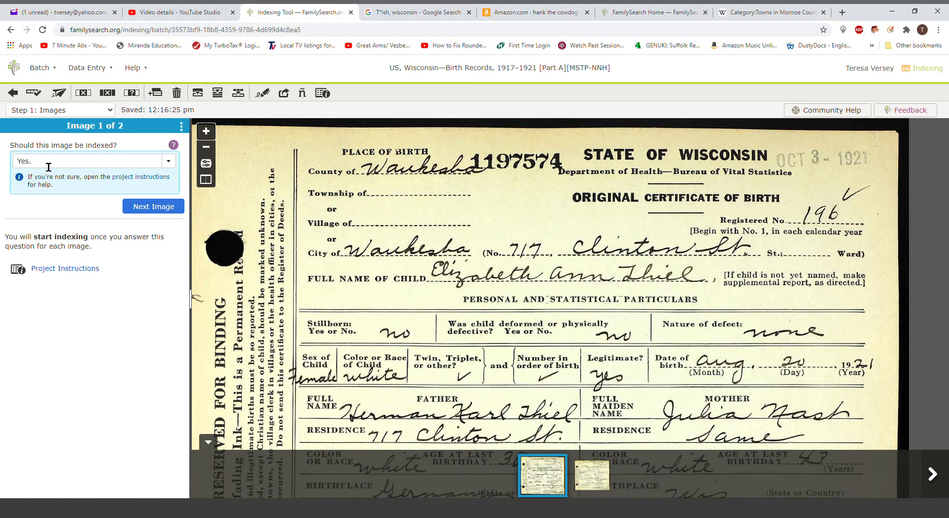
left_click(168, 161)
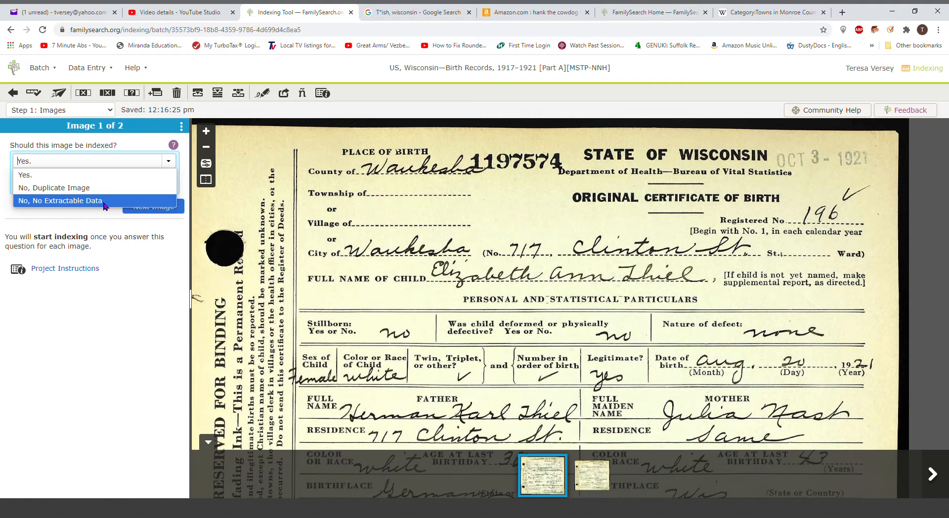
left_click(100, 175)
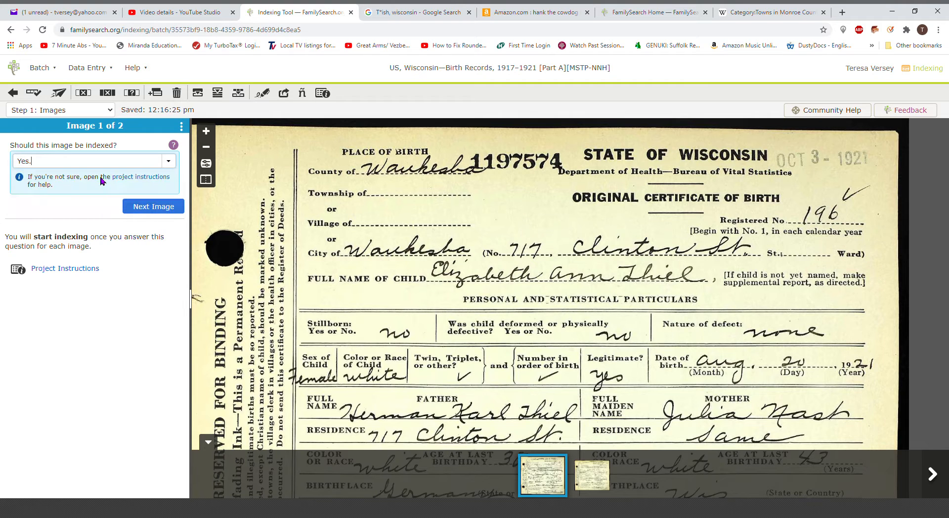
left_click(160, 211)
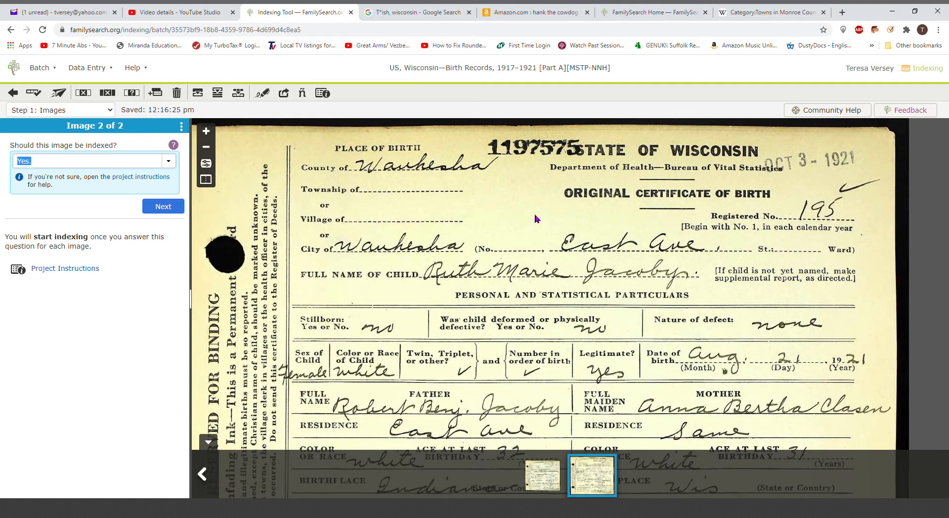
left_click(173, 208)
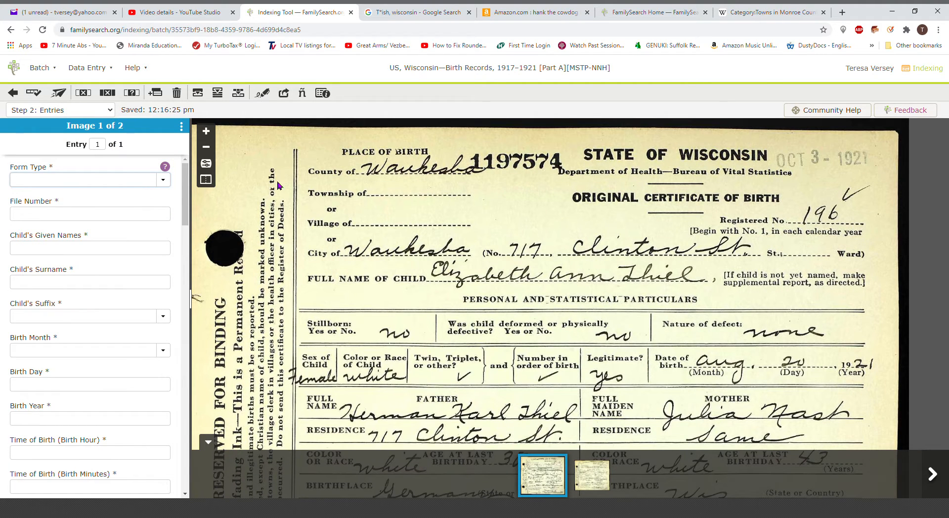
Set the first entry's form type to Certificate and enter the file number stamped on the certificate
left_click(167, 181)
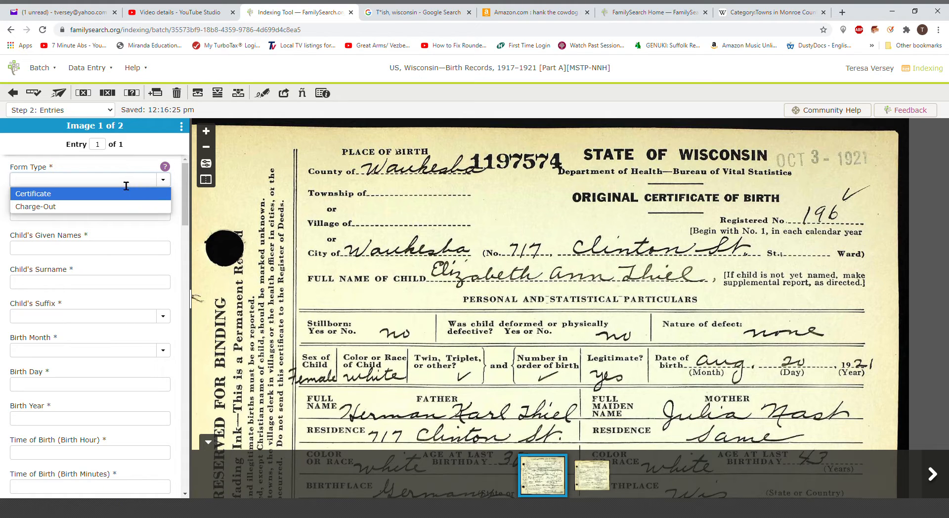
left_click(46, 195)
left_click(84, 220)
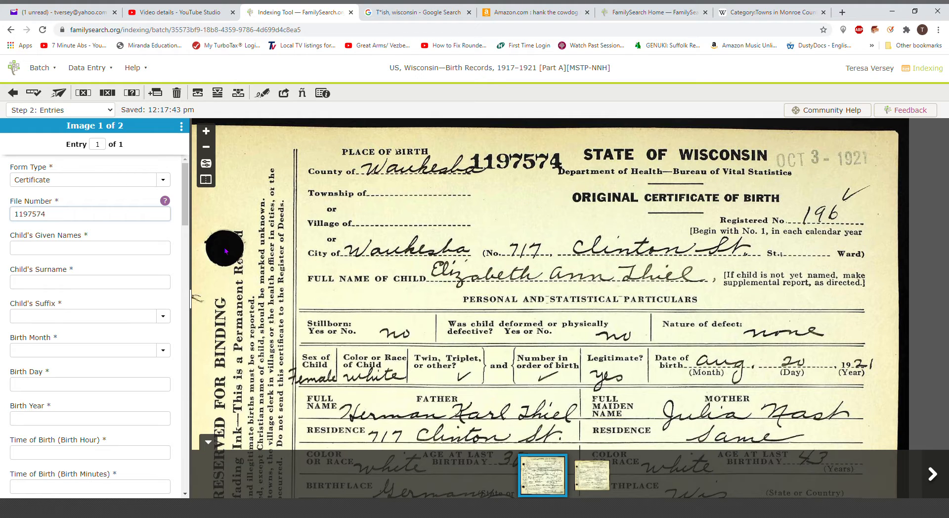
Enter the child's given names and surname from the certificate, and mark the child's suffix as blank
left_click(166, 253)
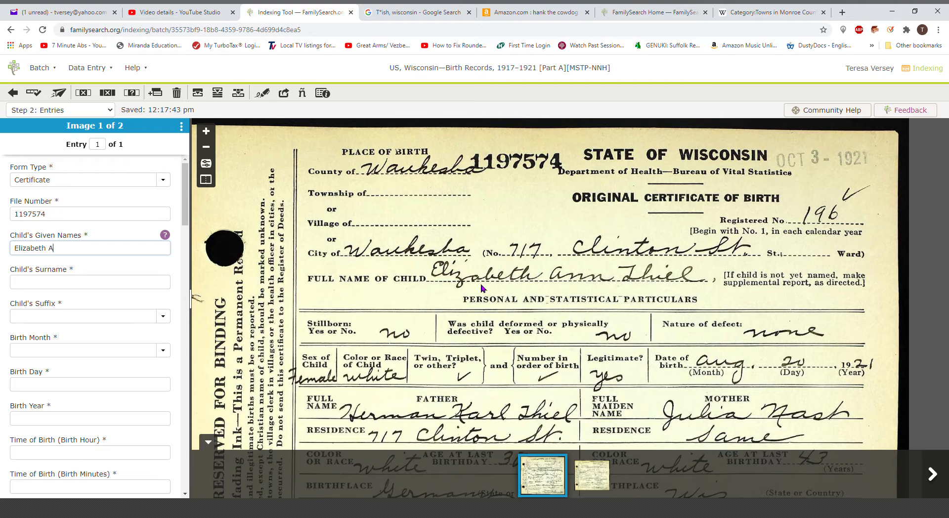
key("Tab")
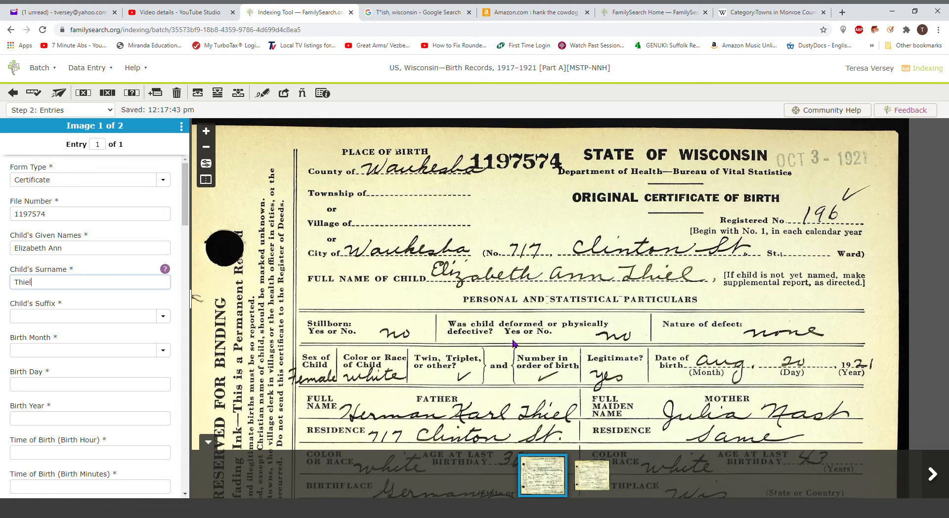
key("Tab")
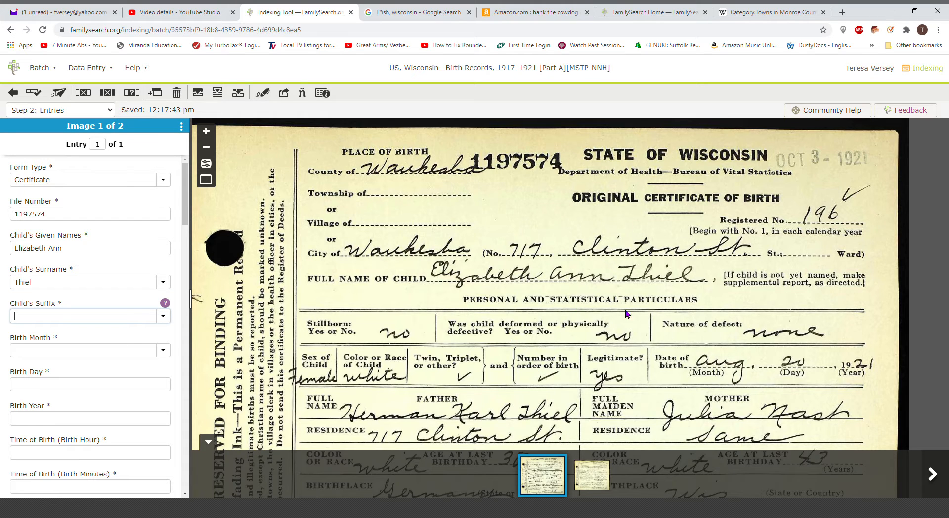
key("ctrl+b")
key("Tab")
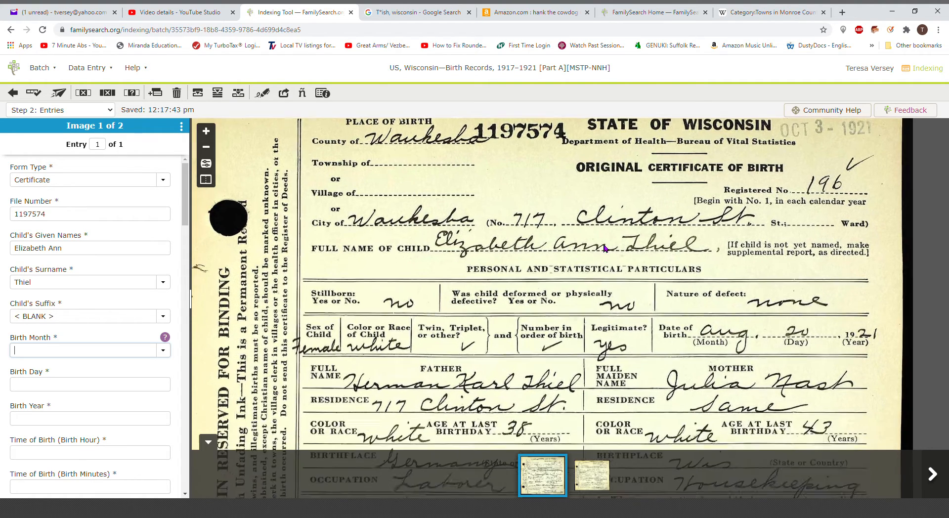
Fill in the child's birth month, day and year as written on the certificate
scroll(596, 316, "down", 3)
type("a")
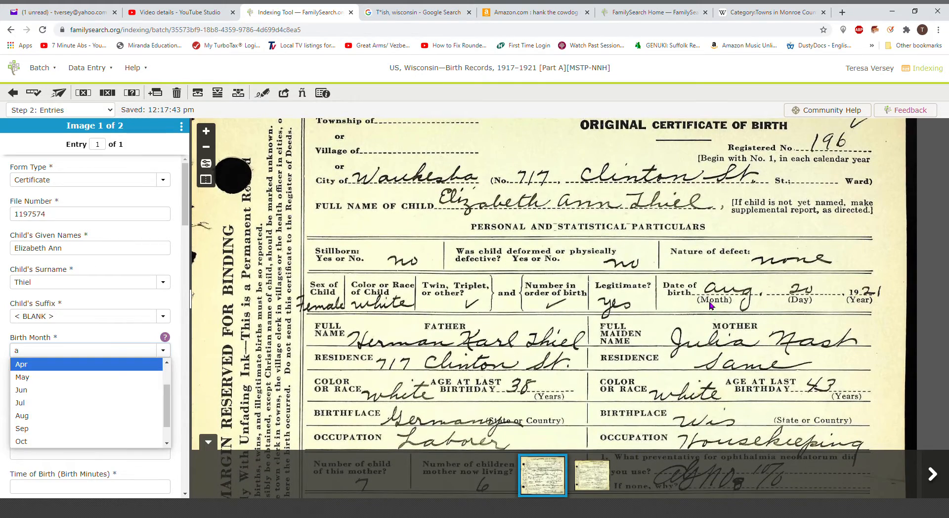
type("u")
key("Tab")
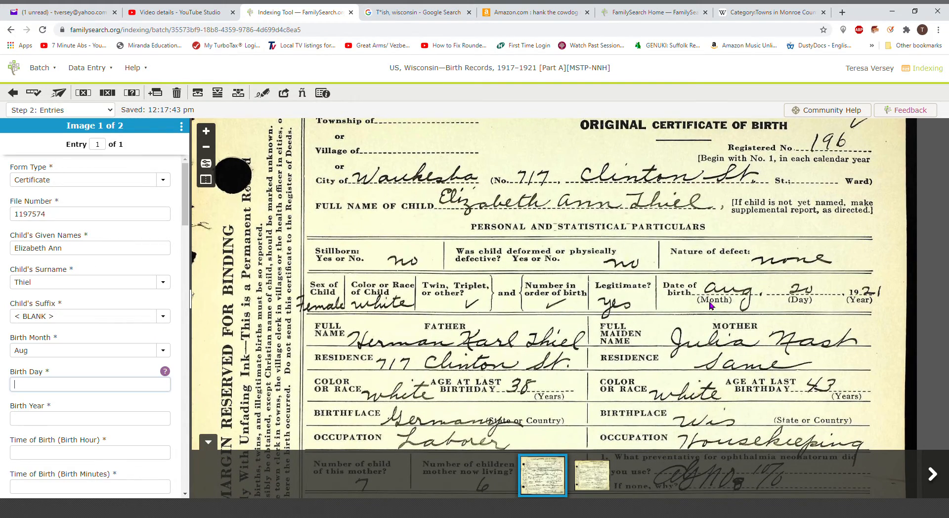
key("Tab")
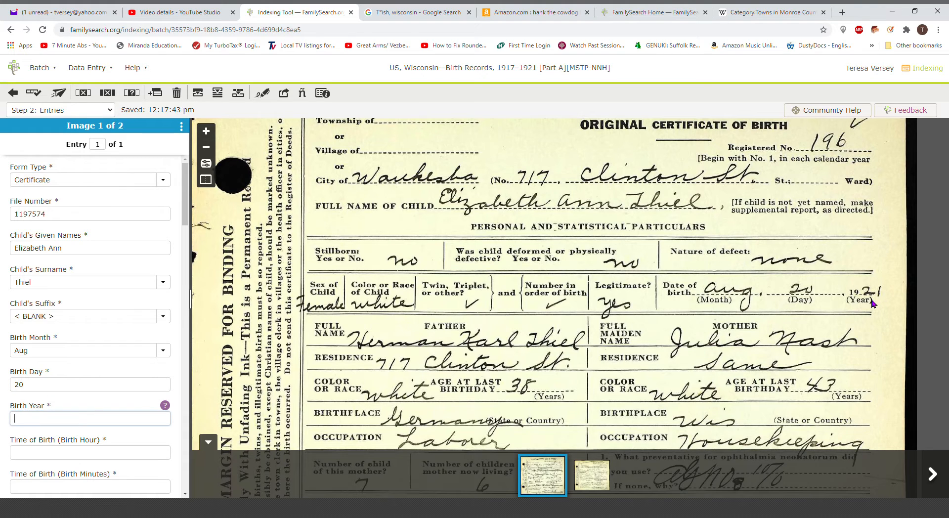
key("Tab")
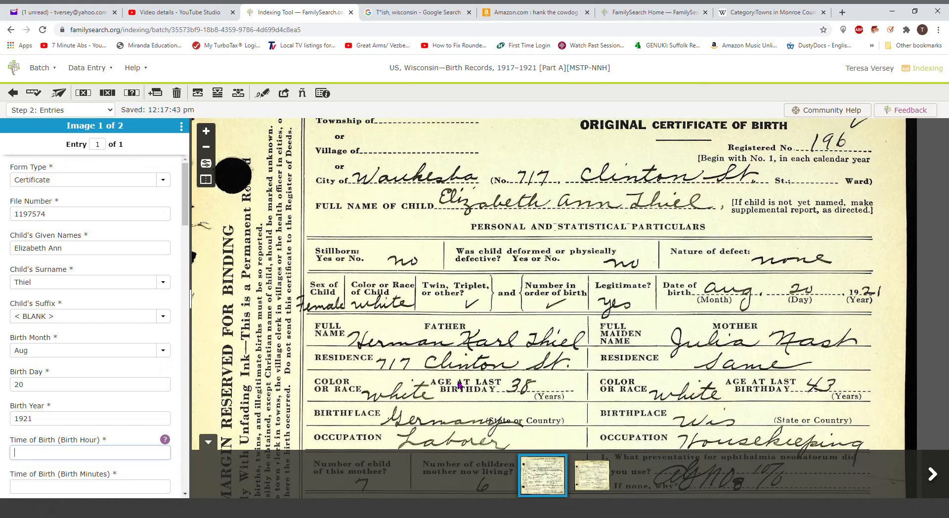
Record the time of birth from the physician's certification as hour 2, minutes 30, with the AM indicator
scroll(459, 385, "down", 3)
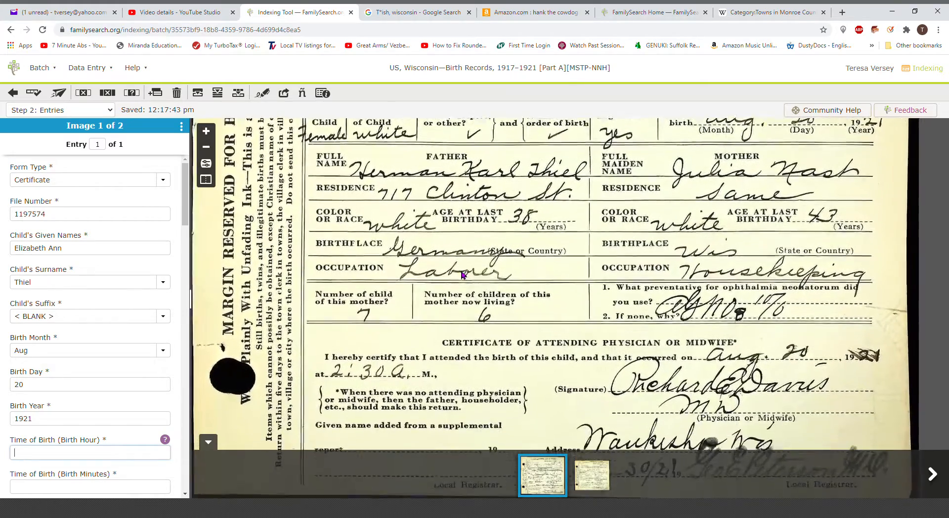
left_click_drag(463, 275, 470, 254)
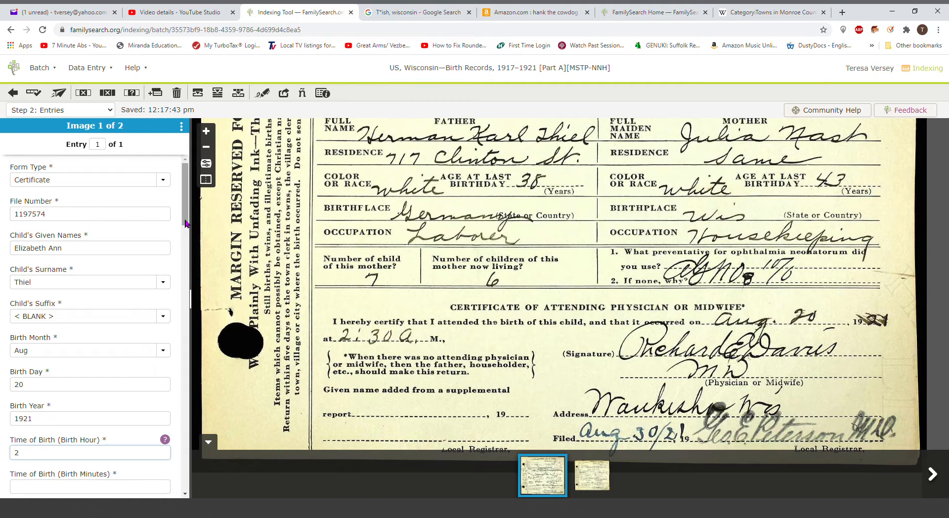
scroll(188, 231, "down", 1)
scroll(188, 230, "down", 3)
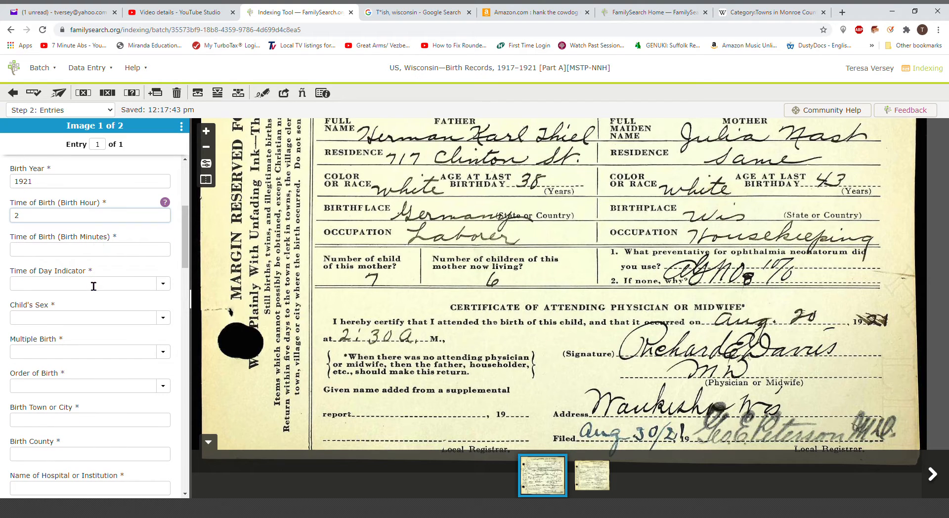
left_click(67, 252)
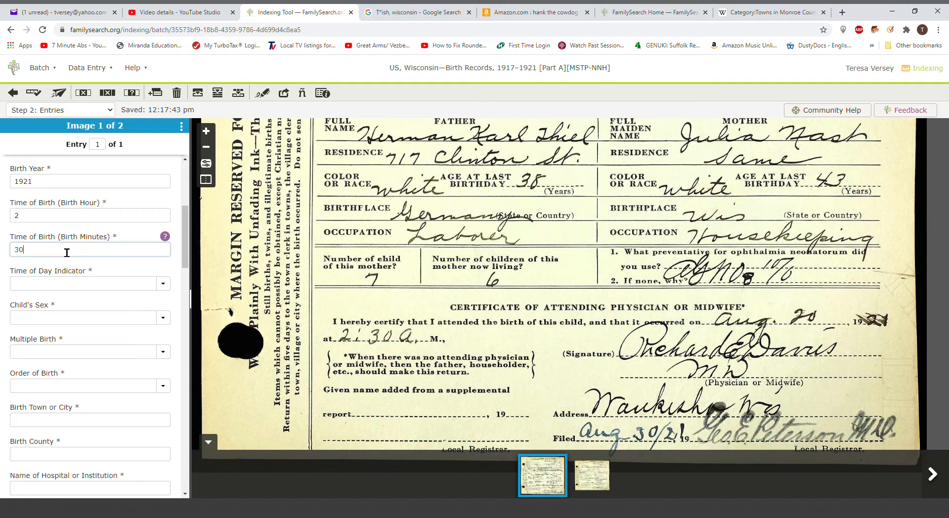
key("Tab")
type("a")
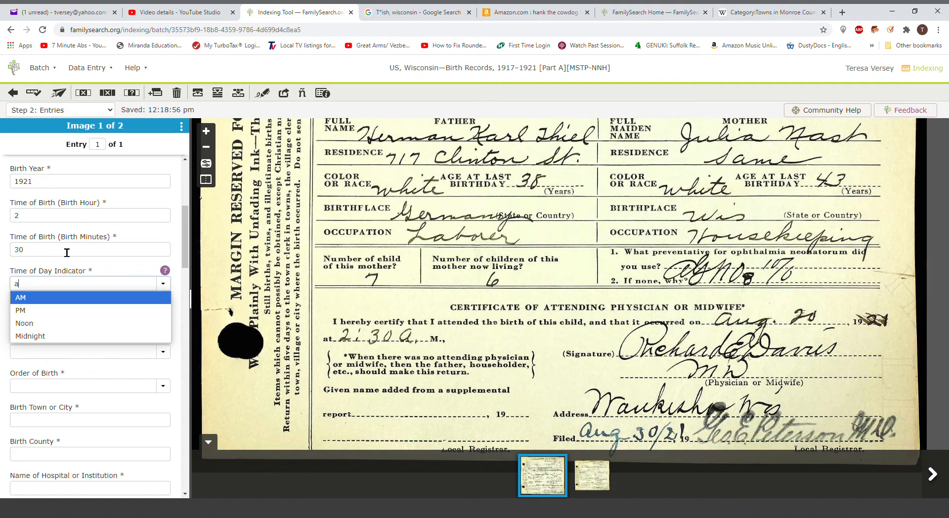
key("Tab")
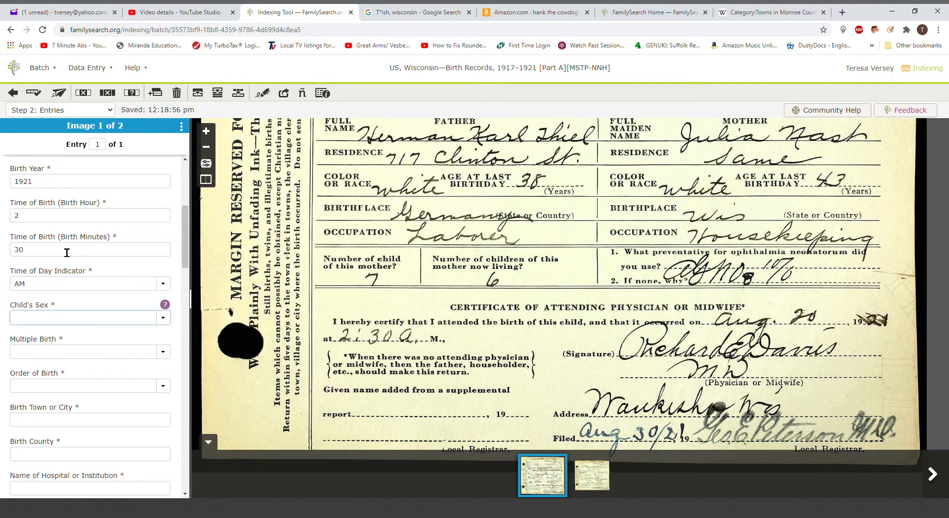
Set the child's sex to F as written on the certificate, and mark multiple birth and order of birth as blank
scroll(445, 197, "up", 2)
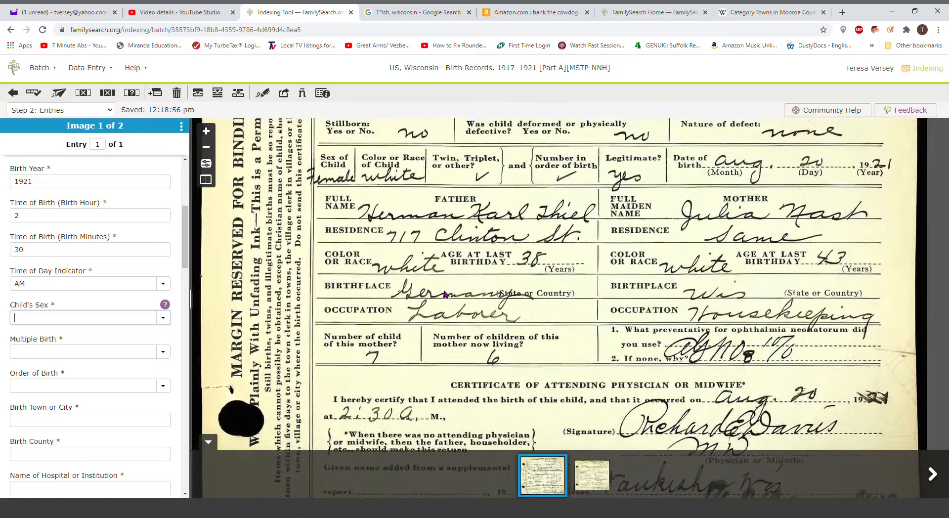
scroll(444, 254, "down", 2)
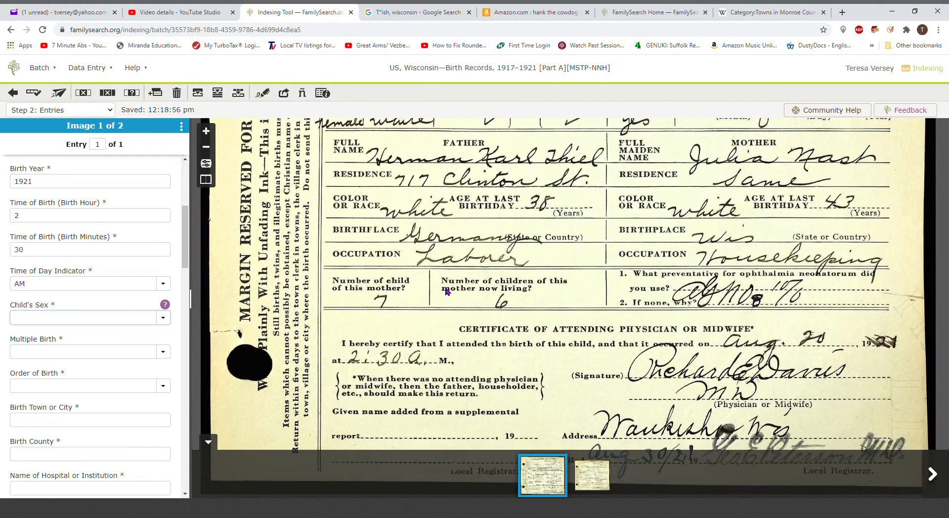
scroll(445, 274, "up", 1)
scroll(445, 274, "up", 2)
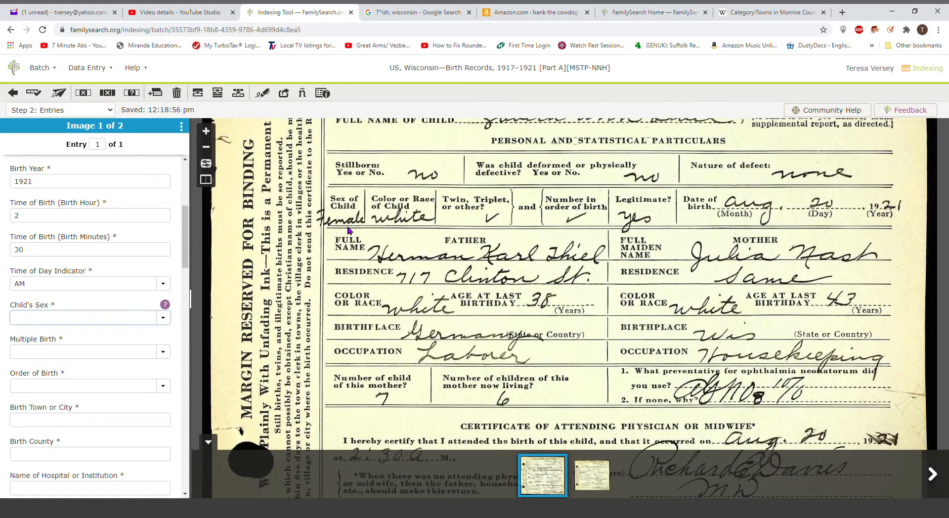
type("f")
key("Tab")
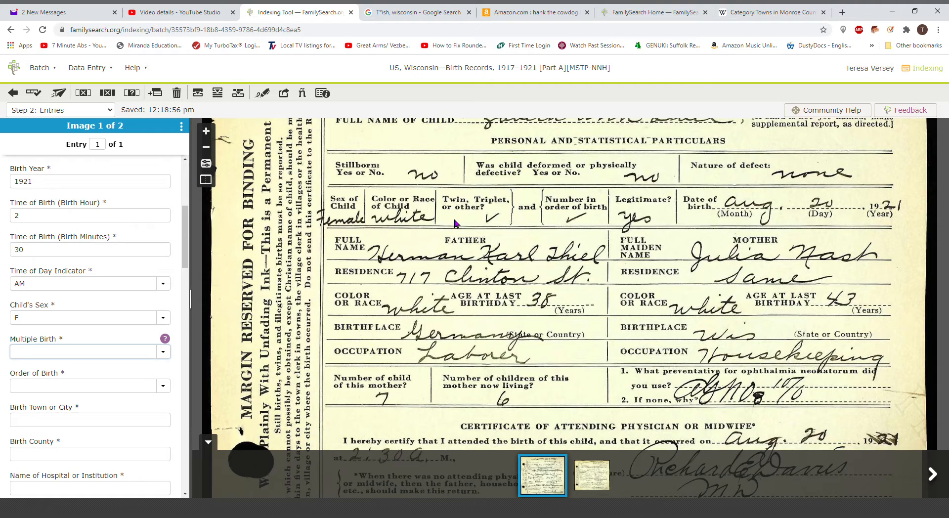
key("ctrl+b")
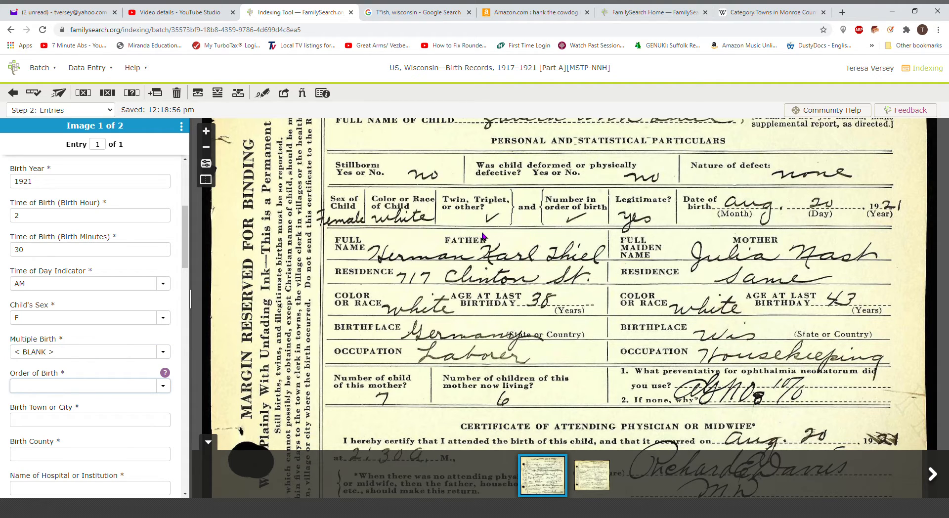
key("ctrl+b")
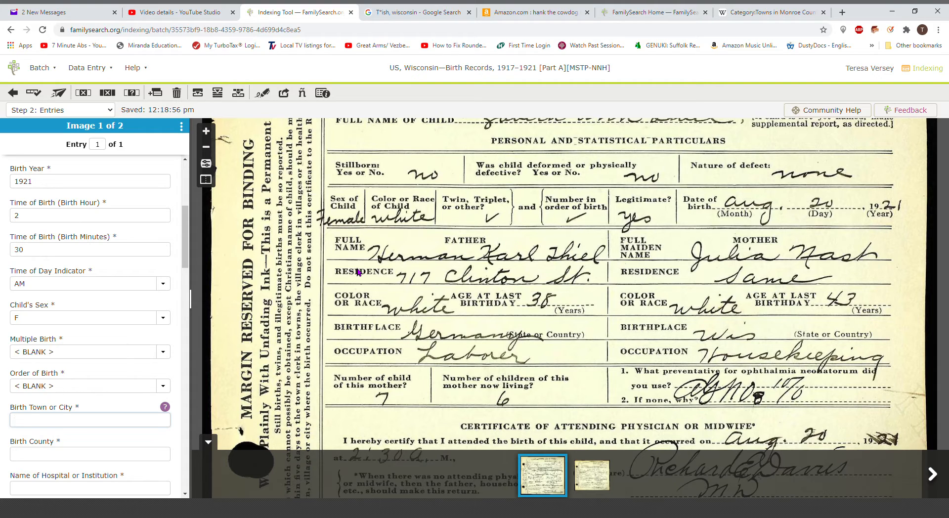
Enter Waukesha as the birth town or city, as written in the certificate's place of birth section
scroll(470, 255, "up", 3)
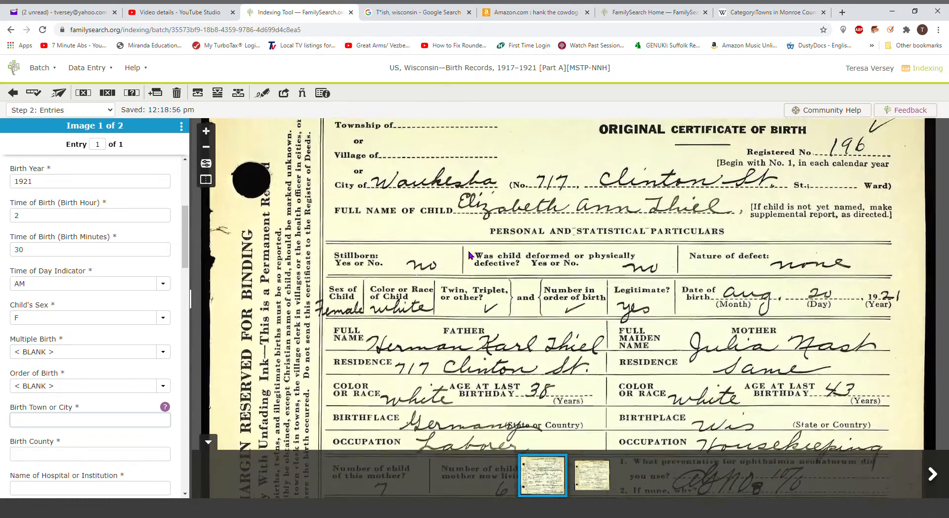
scroll(469, 255, "up", 3)
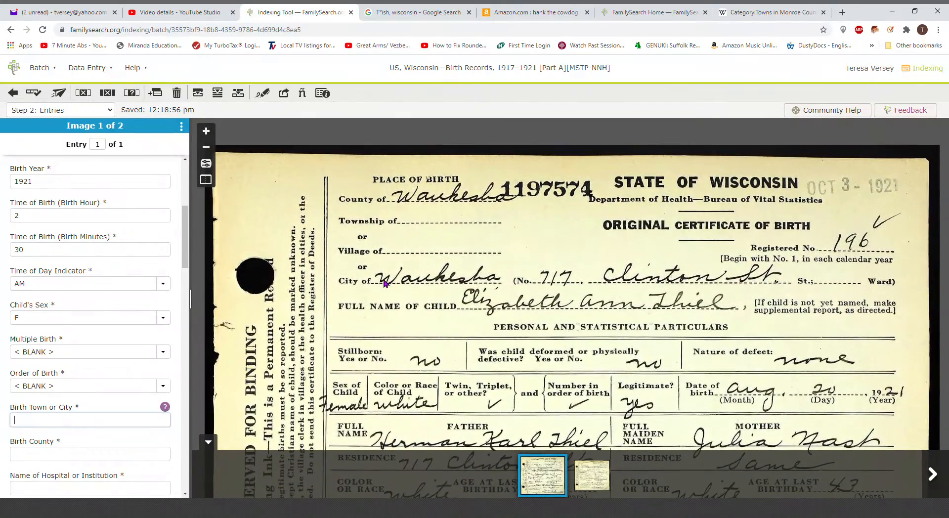
left_click_drag(443, 311, 446, 273)
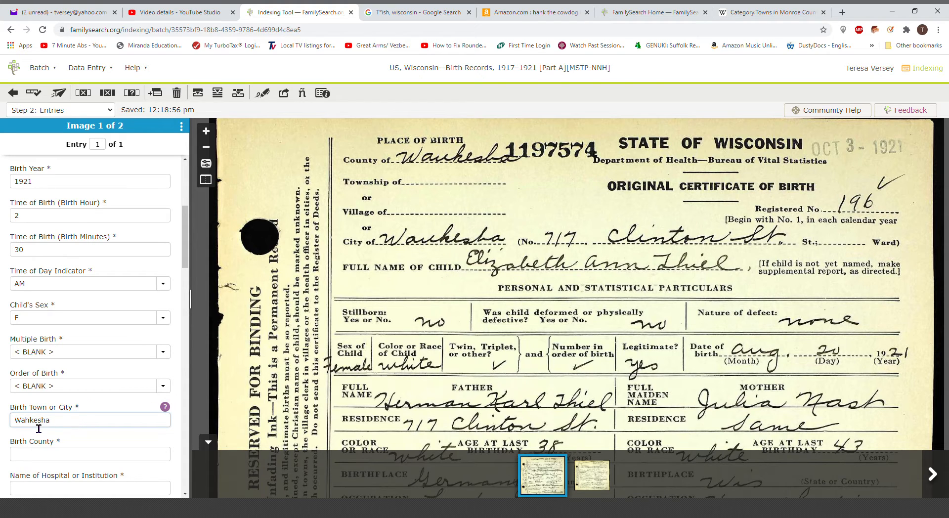
key("BackSpace")
type("u")
Check the spelling of the entered birth town with a Google search, and return to the indexing form
left_click_drag(50, 420, 14, 430)
right_click(29, 428)
left_click(84, 360)
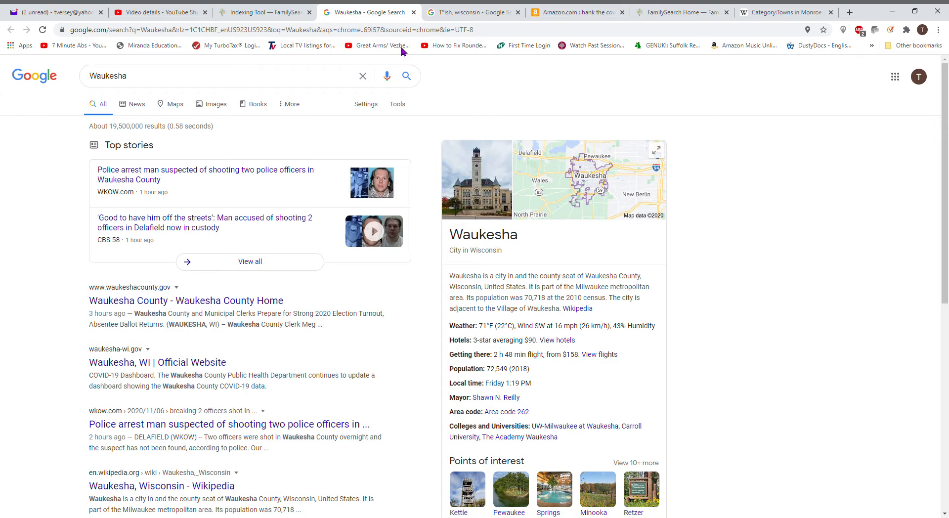
left_click(414, 17)
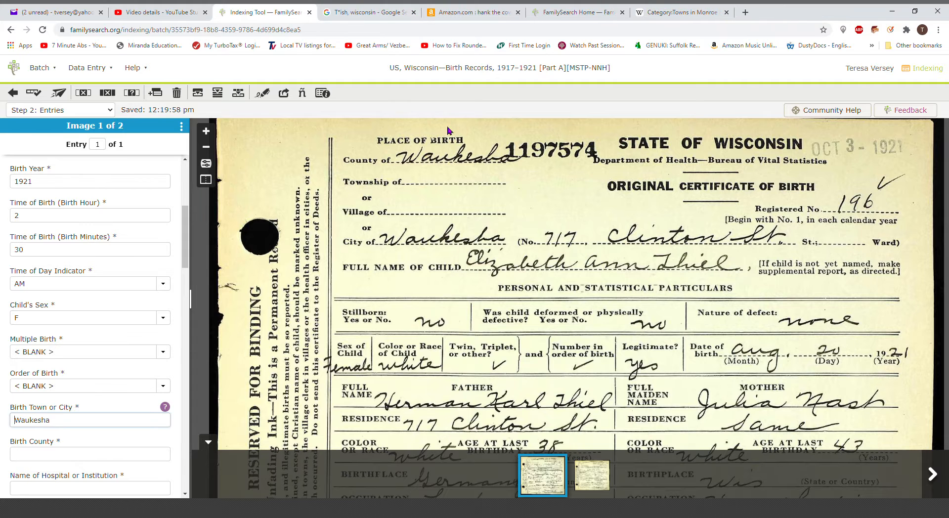
Enter Waukesha as the birth county and Home Birth as the name of the hospital or institution
left_click(147, 460)
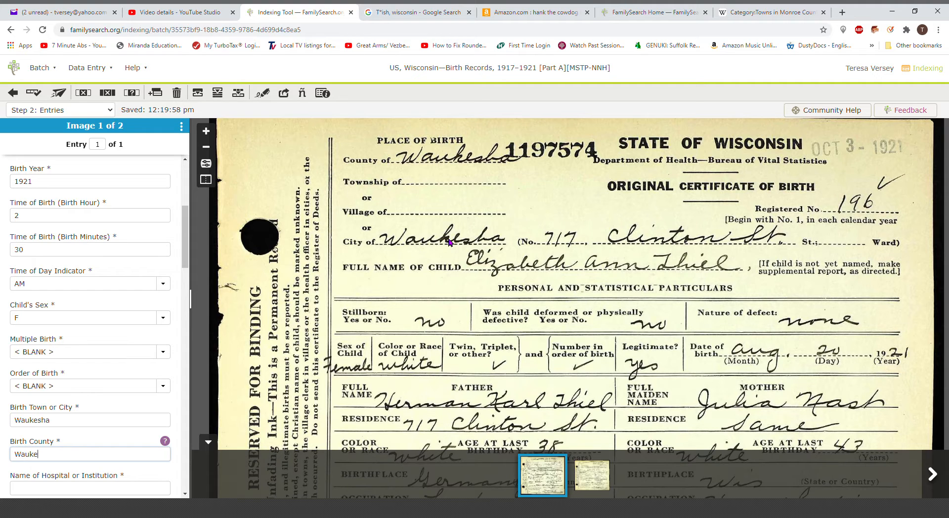
key("Tab")
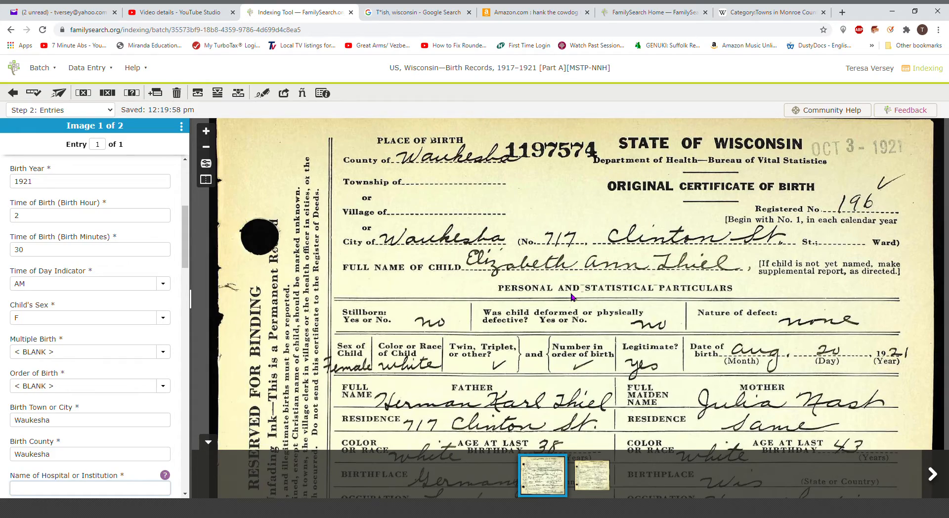
scroll(375, 388, "down", 3)
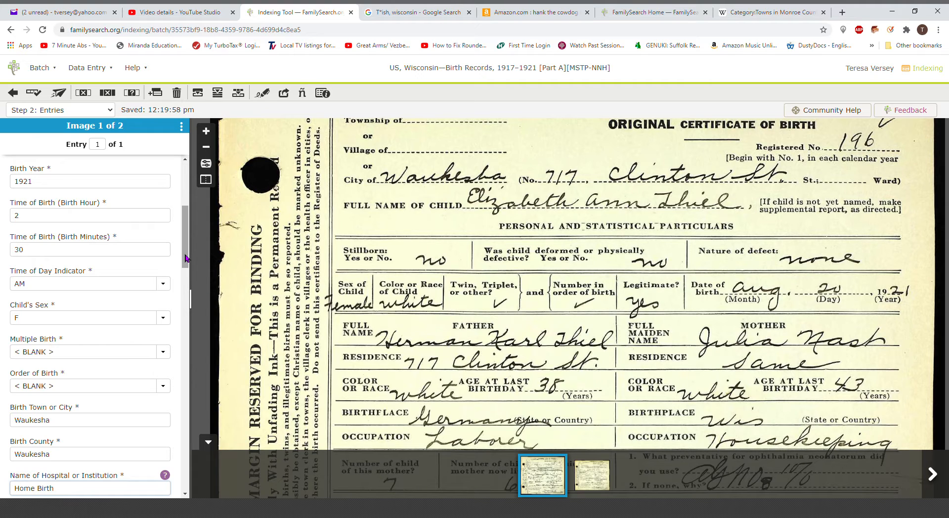
Enter the mother's given name and maiden name from the certificate, and use the father's surname as her current surname
left_click_drag(186, 258, 183, 308)
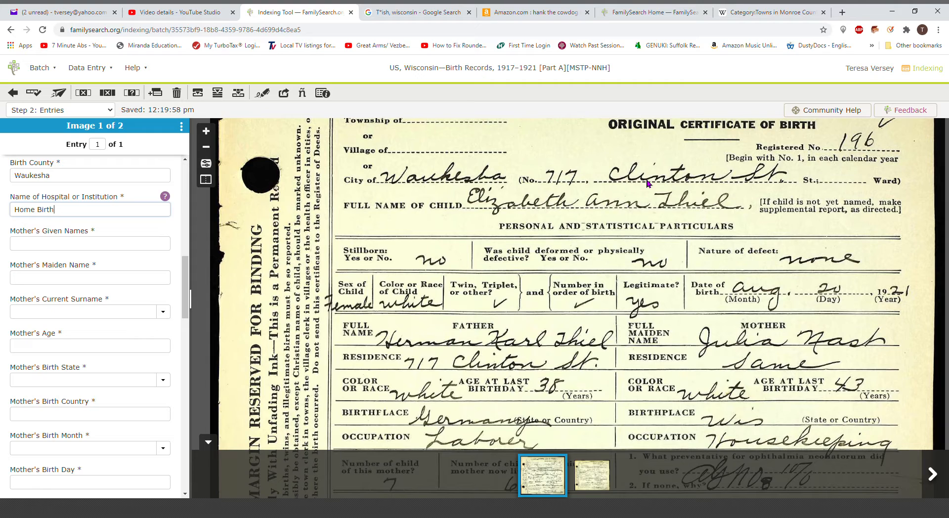
left_click(106, 245)
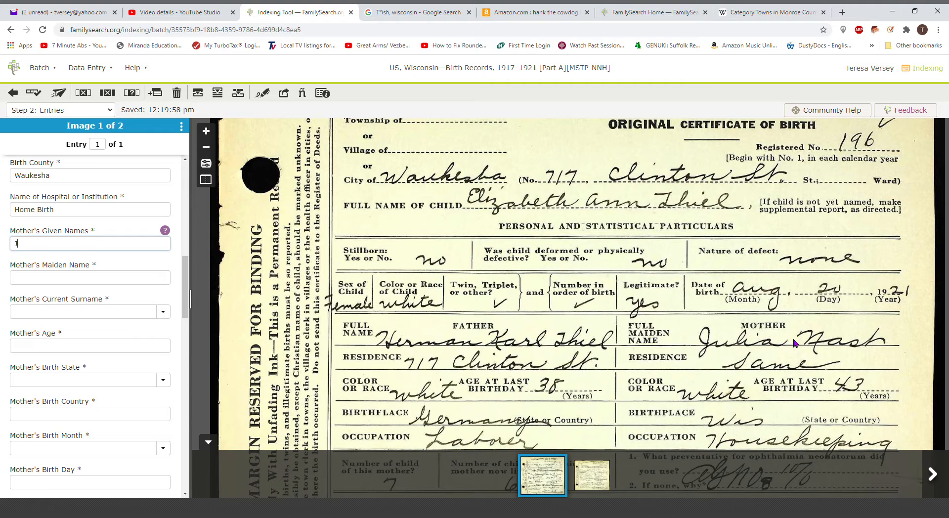
key("Tab")
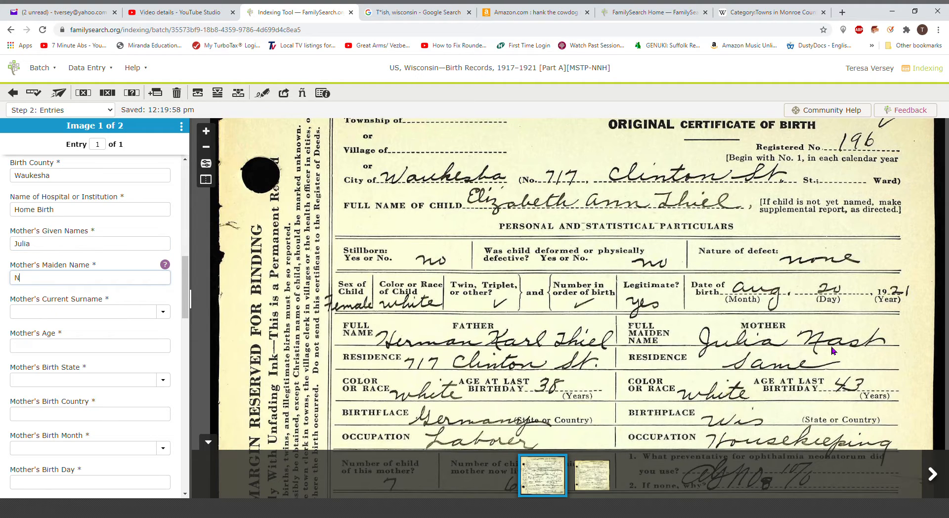
key("Tab")
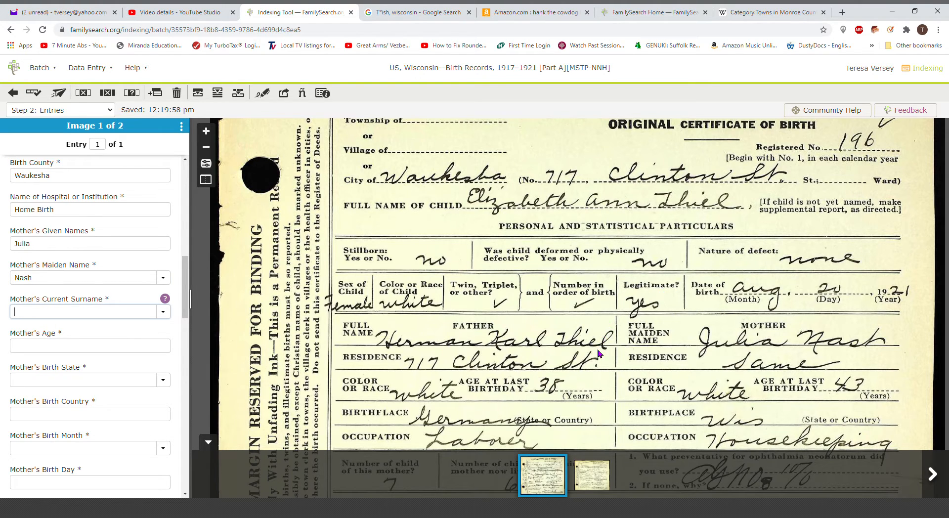
type("Thiel")
key("Tab")
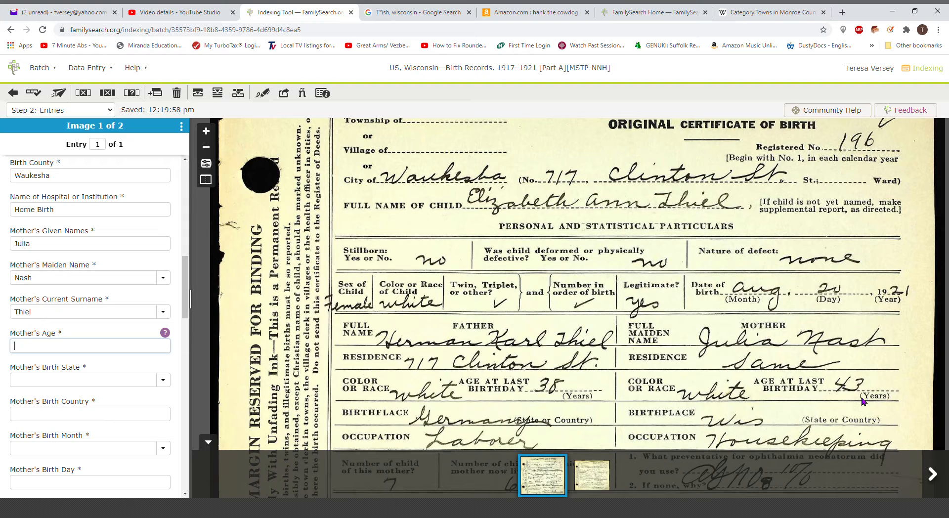
Set the mother's age to 43 and her birth state to Wisconsin, and mark her birth country as blank
key("Tab")
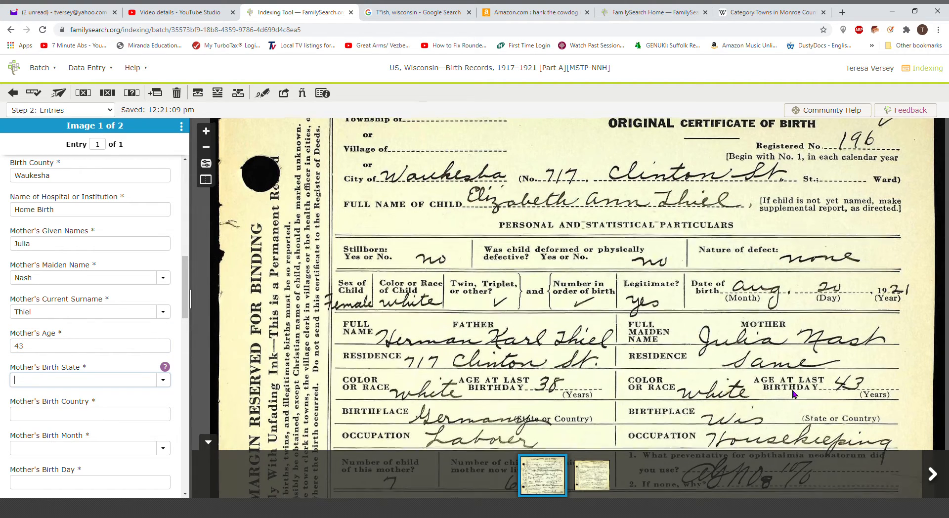
scroll(793, 394, "down", 3)
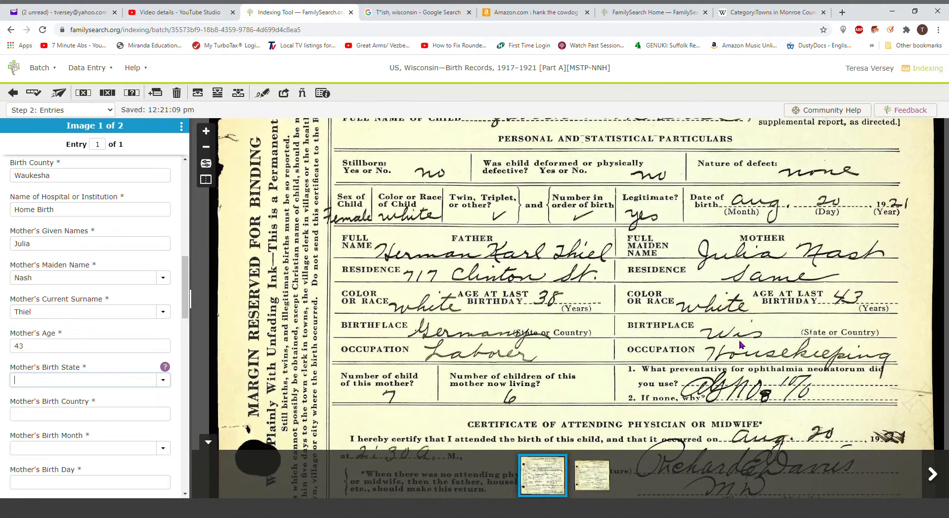
type("Wi")
key("Tab")
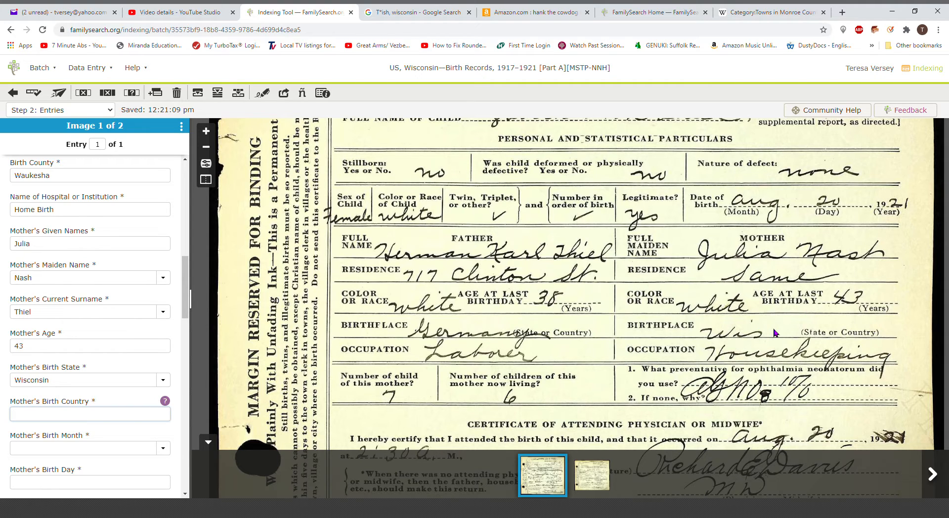
key("ctrl+b")
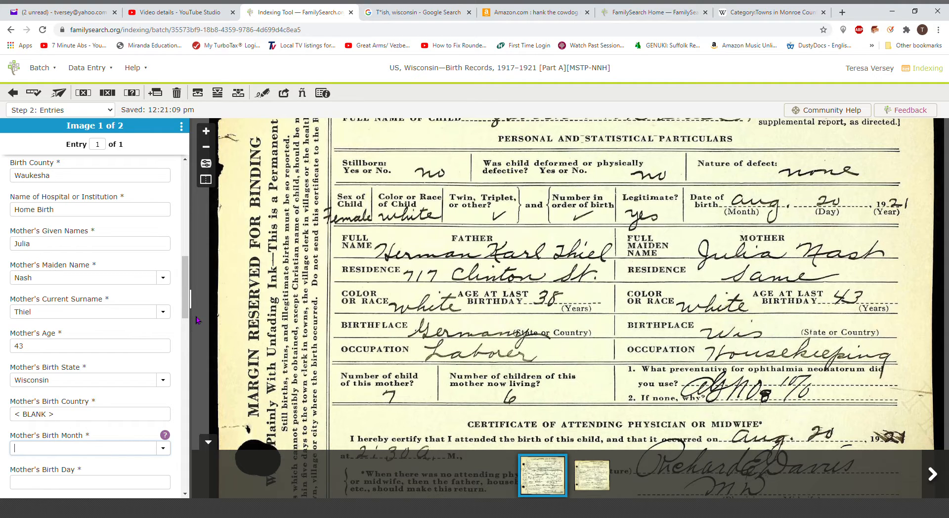
Read the field help for the mother's birth country about how to index a country that was not recorded
left_click_drag(186, 305, 185, 352)
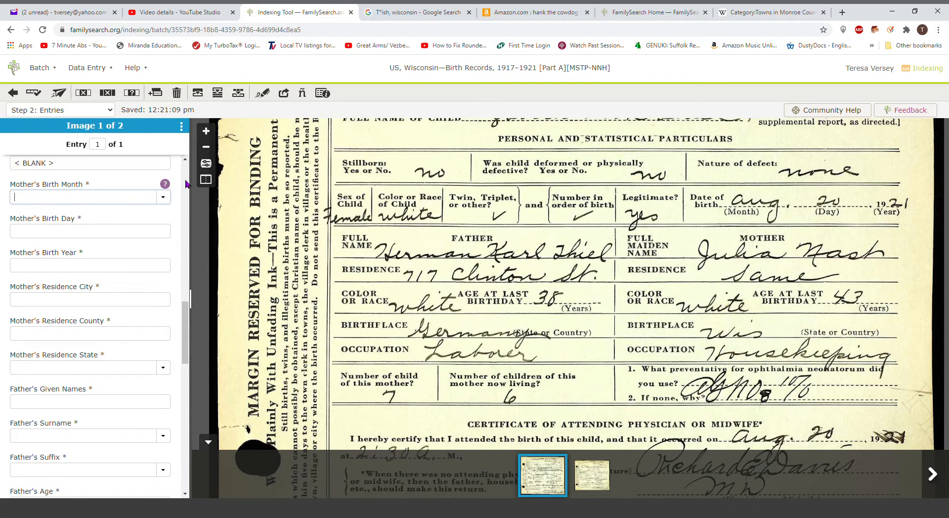
left_click(185, 159)
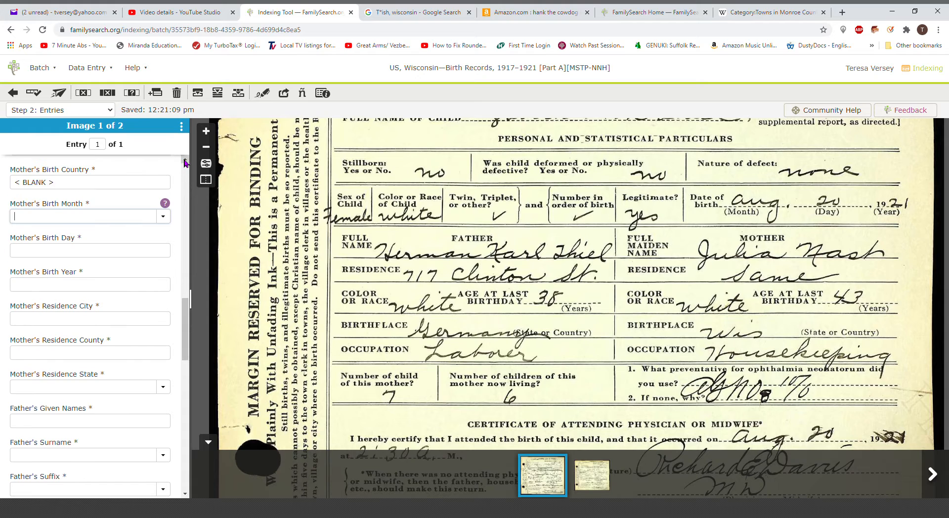
left_click(123, 184)
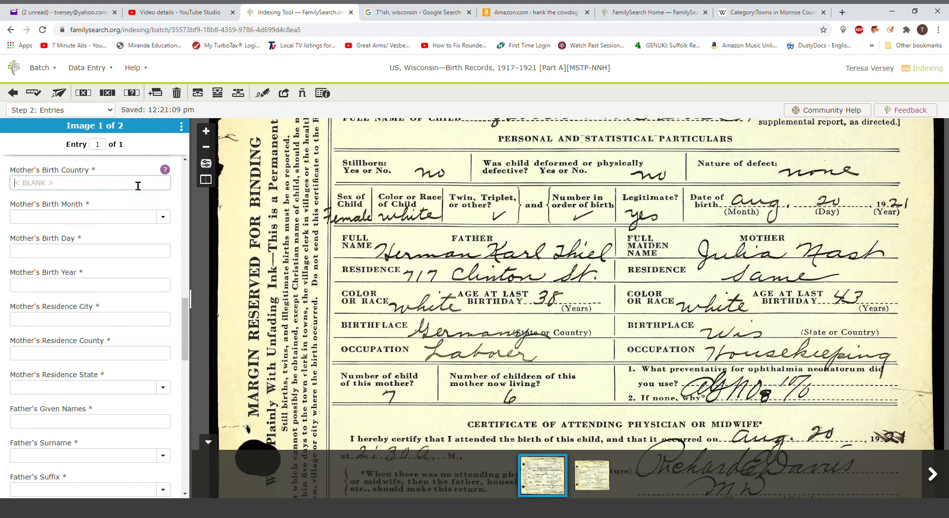
left_click(166, 171)
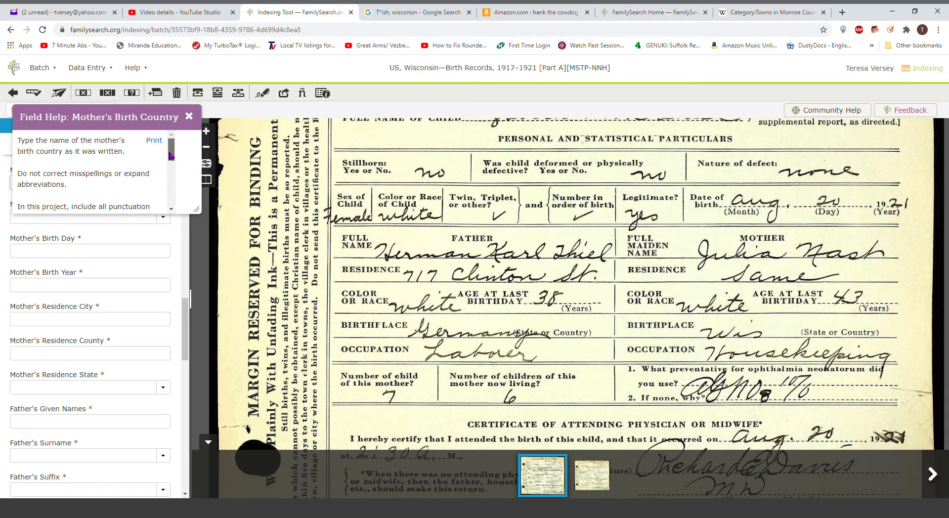
left_click_drag(170, 156, 168, 190)
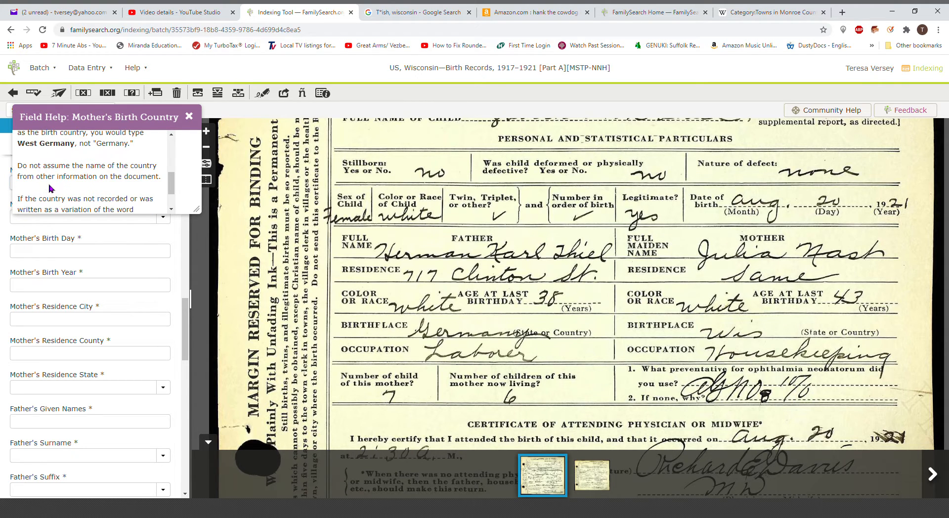
left_click(191, 118)
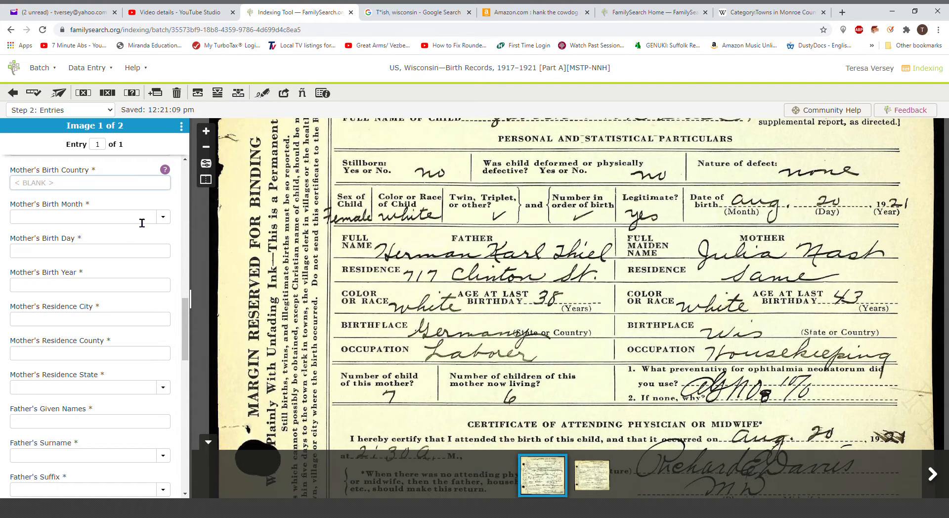
Mark the mother's birth month, birth day and birth year as blank
left_click(140, 220)
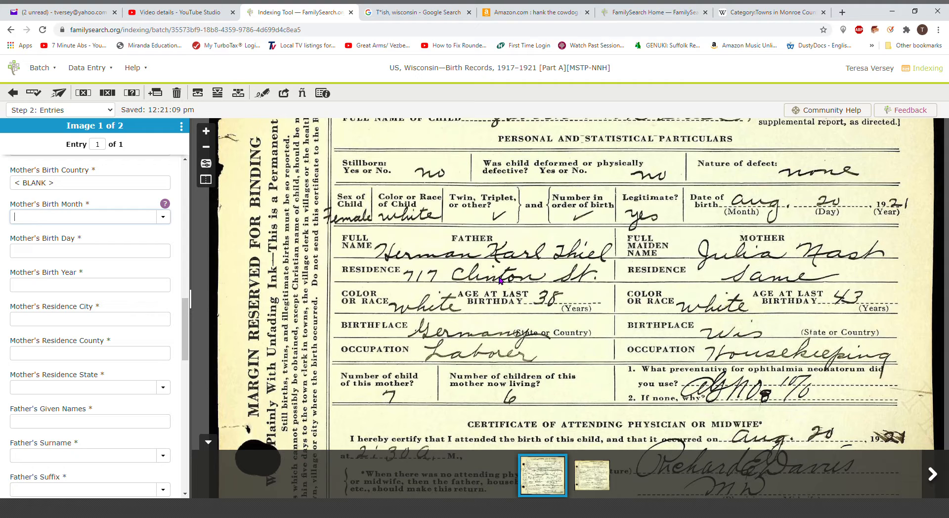
key("ctrl+b")
key("ctrl+b")
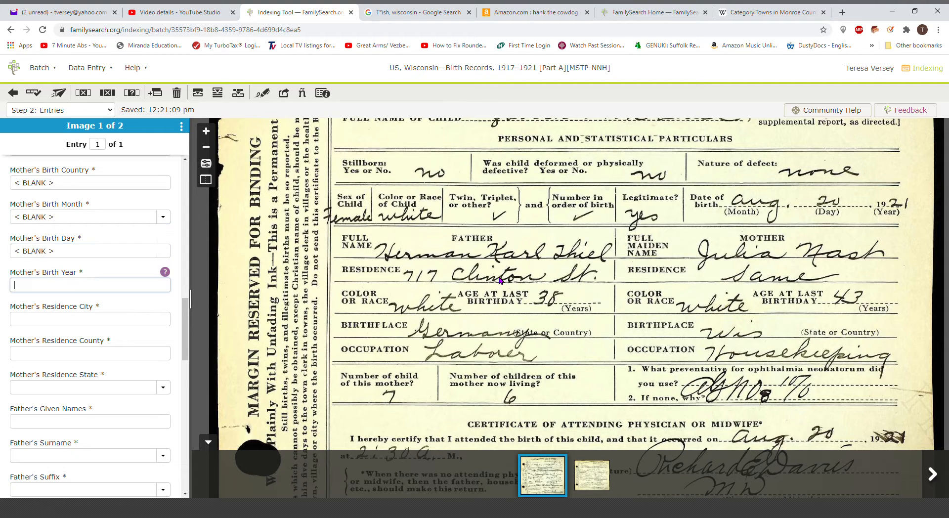
key("ctrl+b")
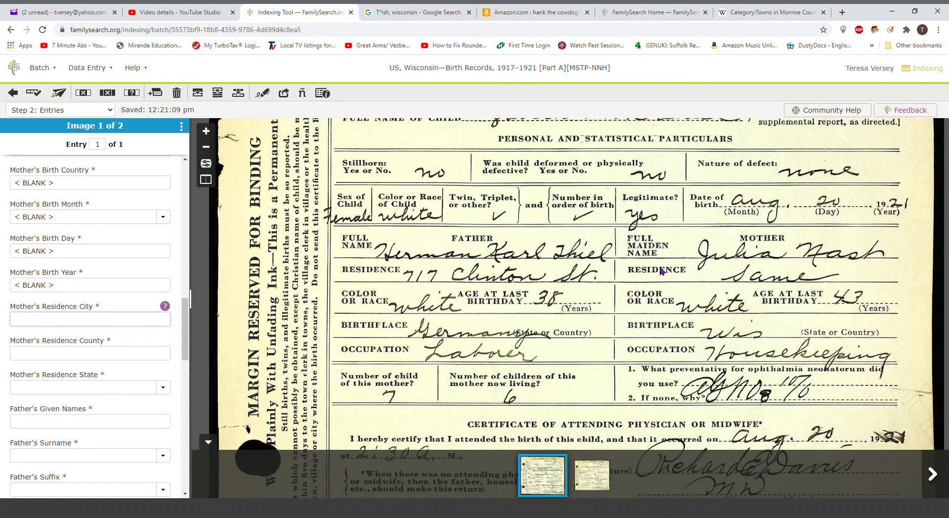
Check the certificate for the mother's residence, and mark her residence city, county and state as blank
left_click_drag(661, 271, 649, 349)
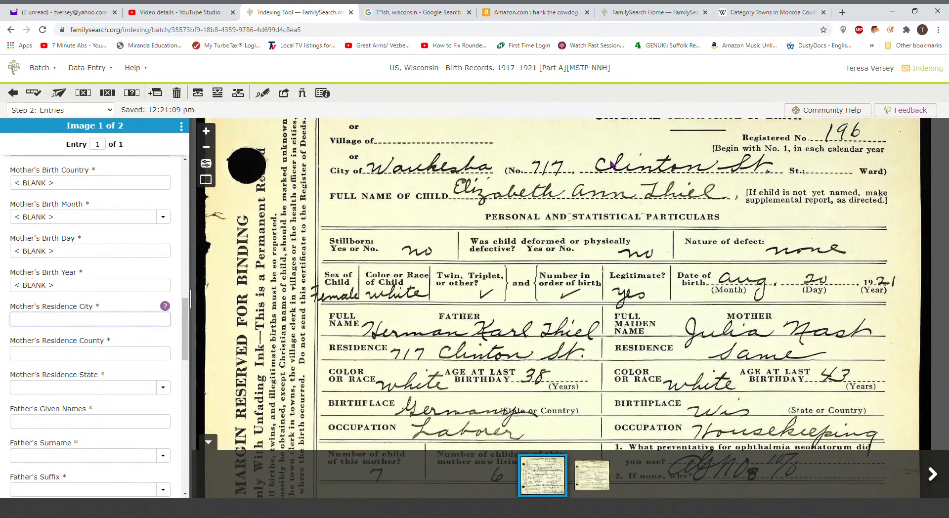
left_click_drag(611, 167, 613, 180)
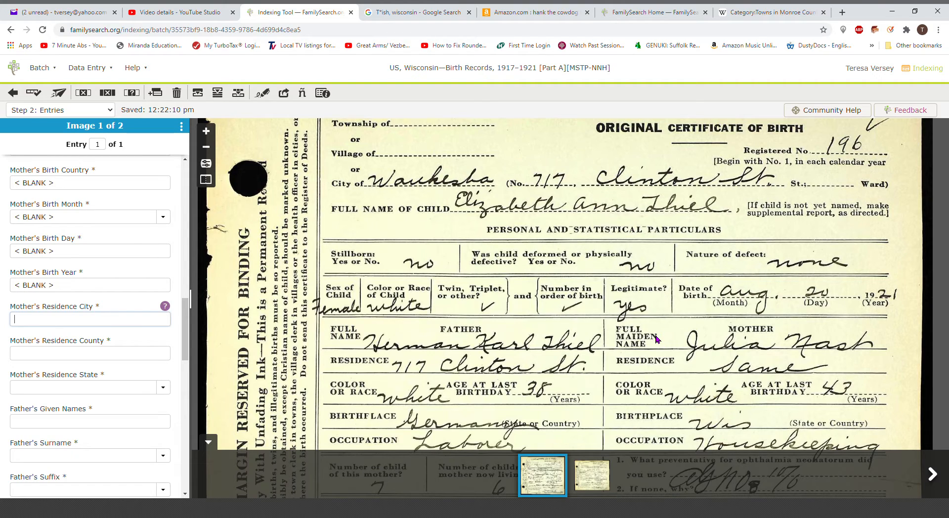
scroll(453, 270, "up", 3)
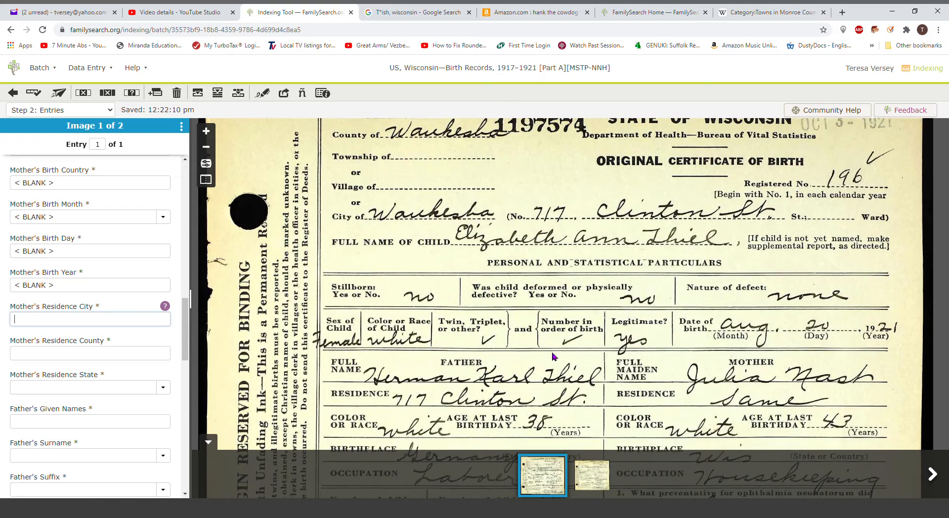
left_click_drag(553, 356, 557, 270)
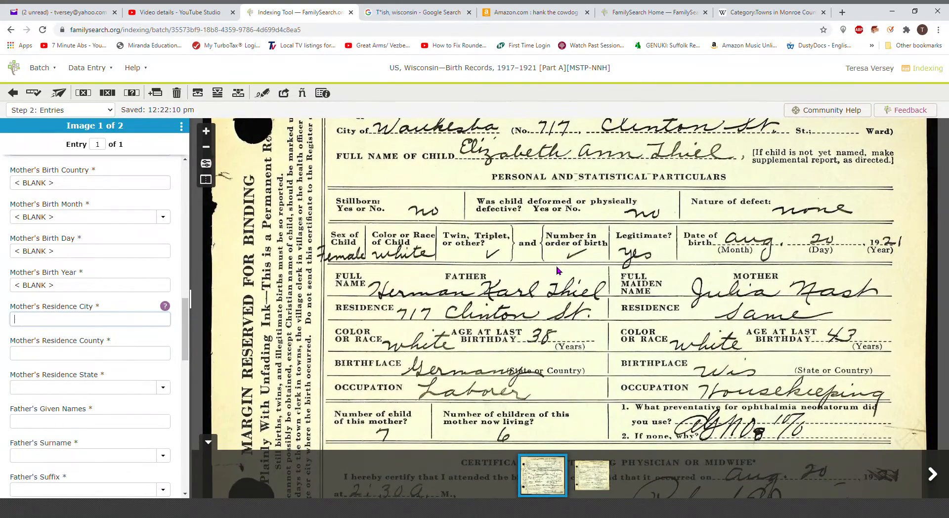
key("ctrl+b")
key("ctrl+b")
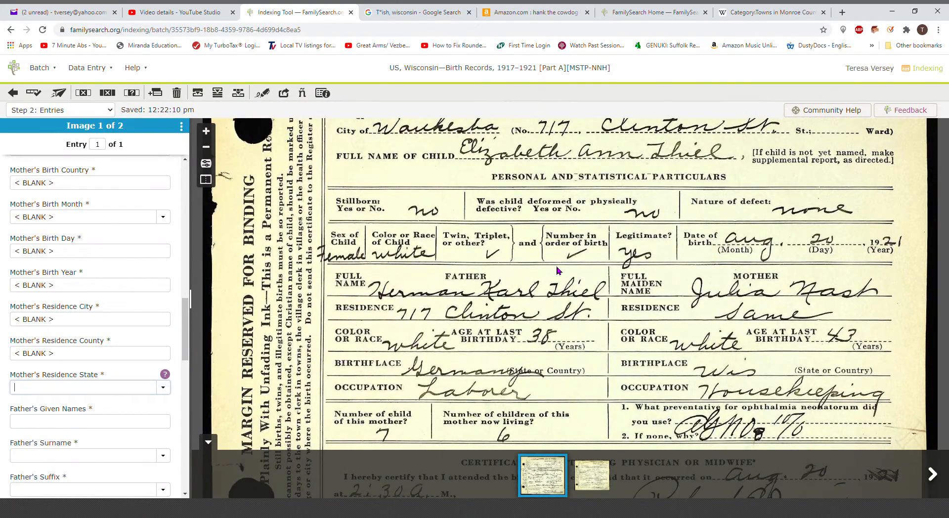
key("ctrl+b")
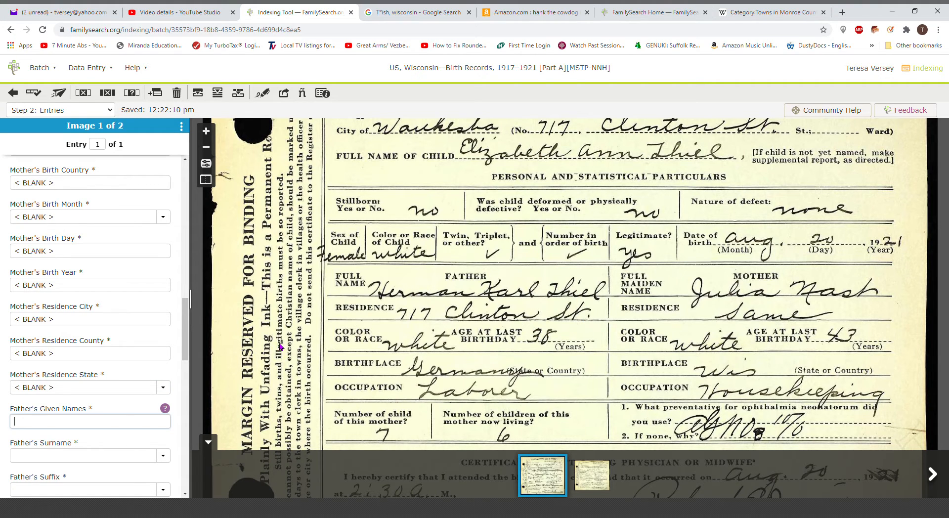
Enter the father's given names and surname from the certificate, and mark his suffix as blank
left_click_drag(183, 331, 184, 371)
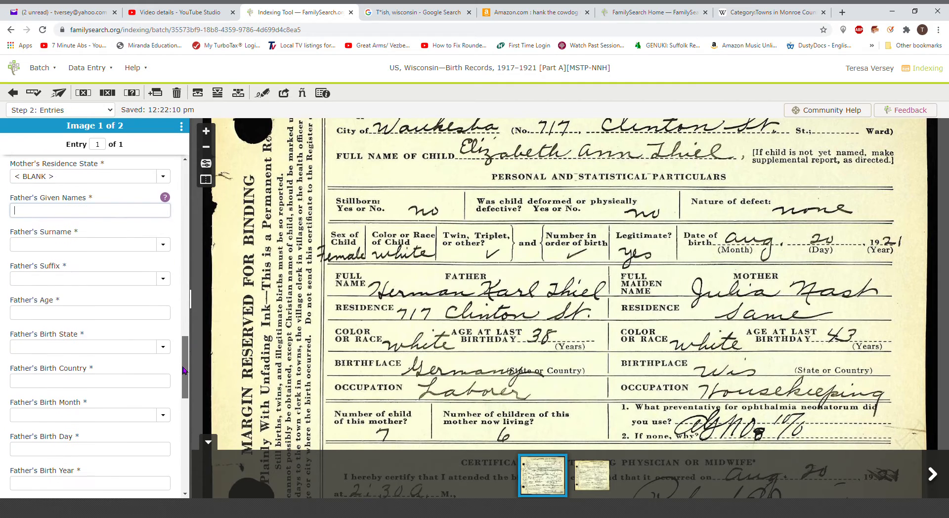
left_click_drag(424, 329, 421, 297)
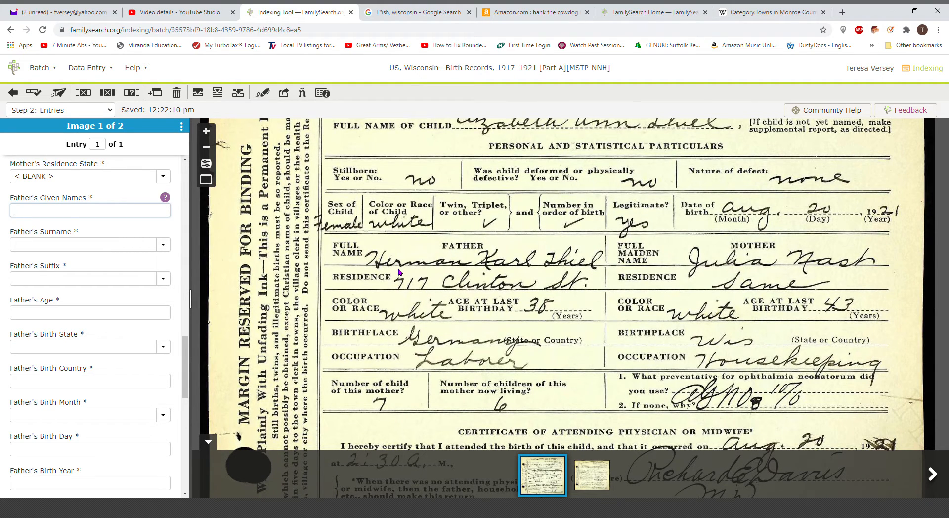
type("Herman Karl")
key("Tab")
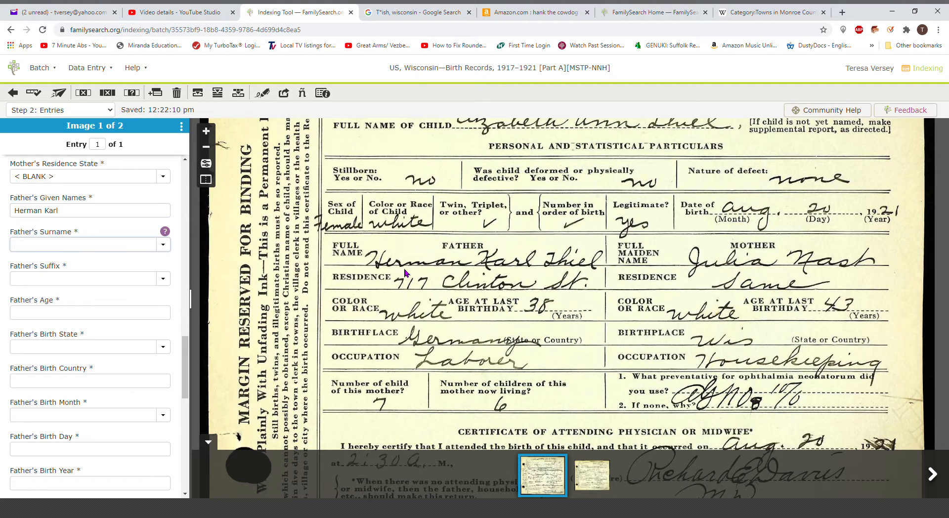
type("T")
key("Tab")
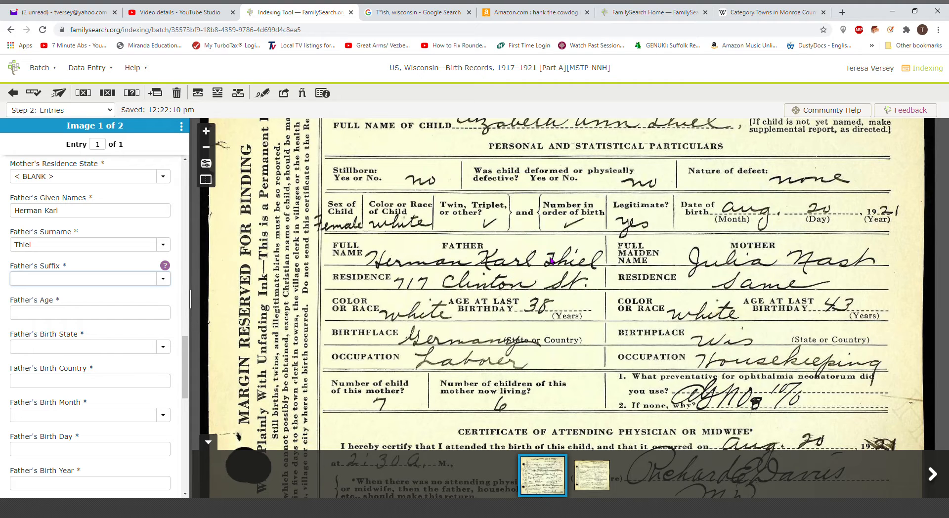
key("ctrl+b")
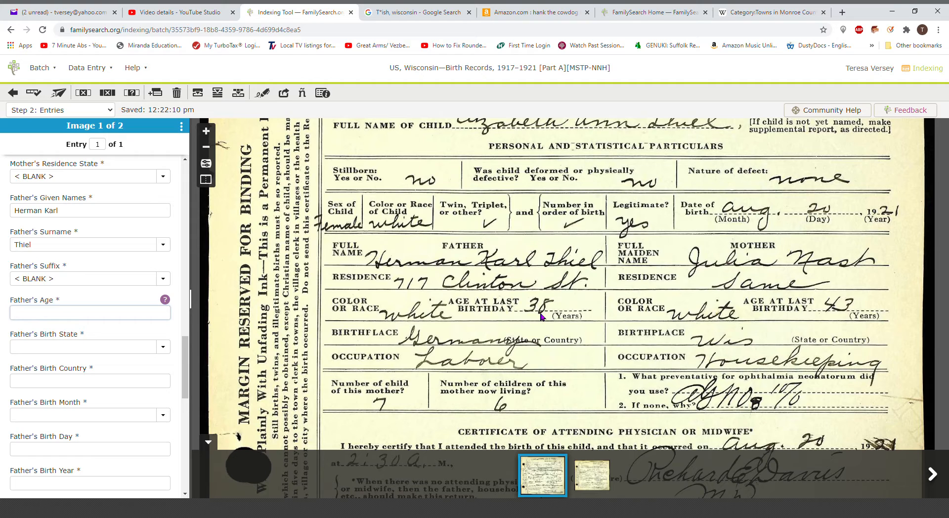
Set the father's age to 38, mark his birth state as blank, and enter Germany as his birth country
key("Tab")
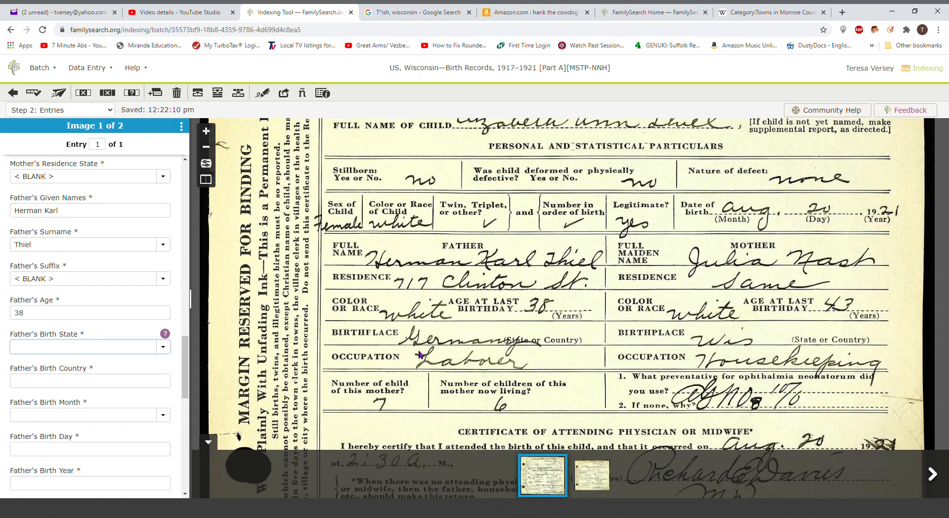
key("ctrl+b")
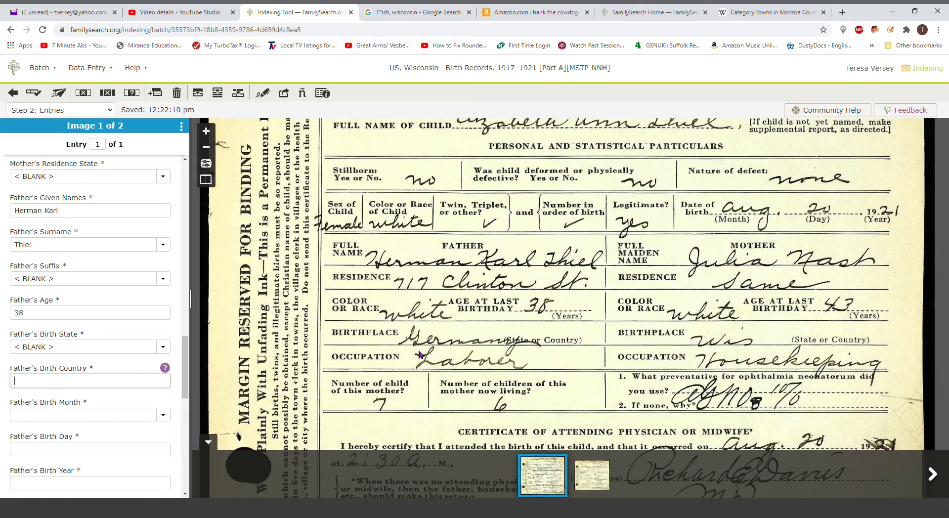
type("Germany")
key("Tab")
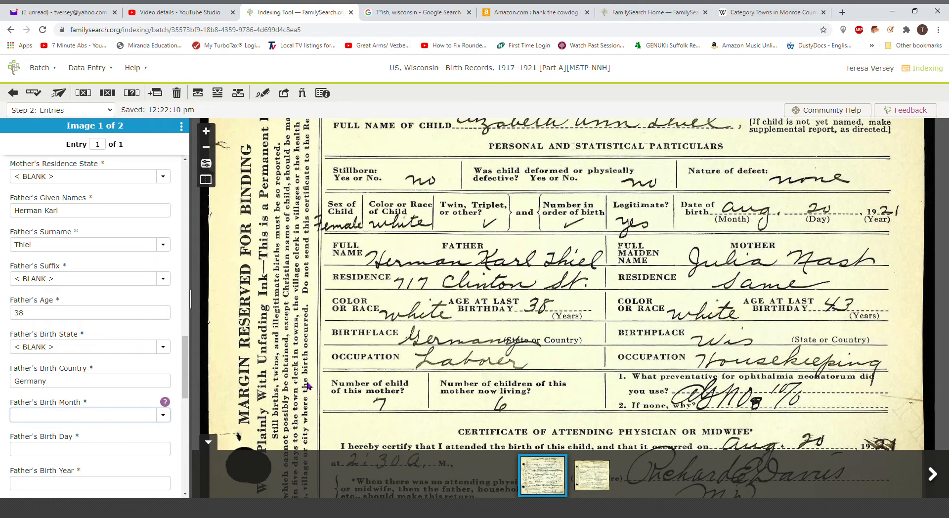
Mark the father's birth month, birth day and birth year as blank
scroll(185, 360, "down", 4)
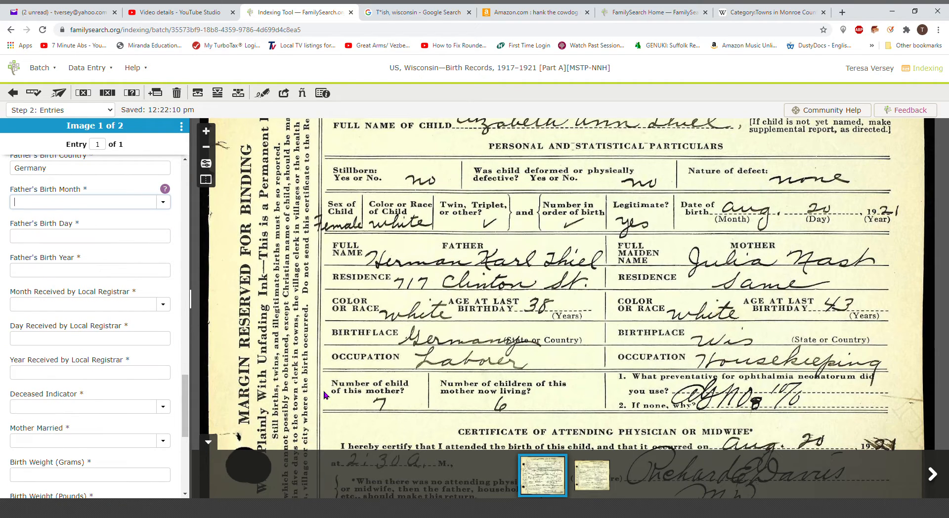
key("ctrl+b")
key("ctrl+b")
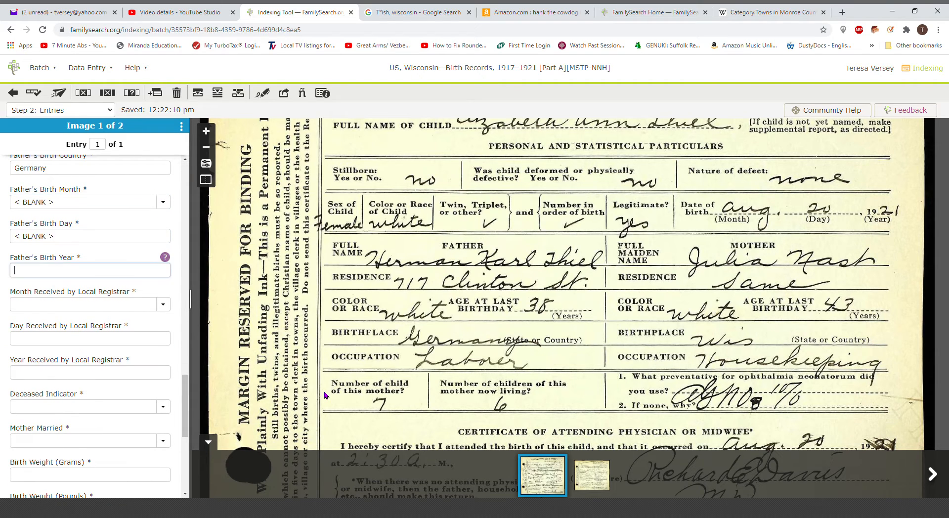
key("ctrl+b")
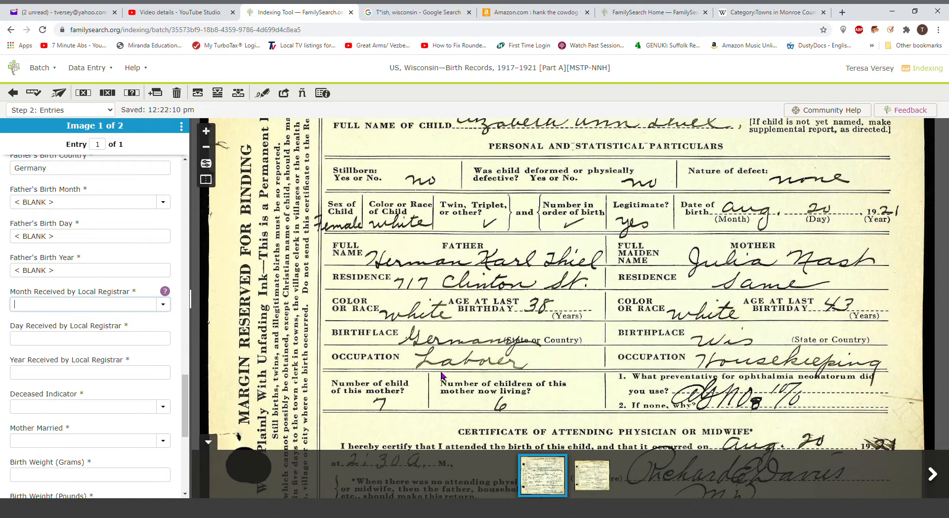
Enter the date received by the local registrar as Aug 30, 1921, from the certificate's filed line
scroll(441, 376, "down", 5)
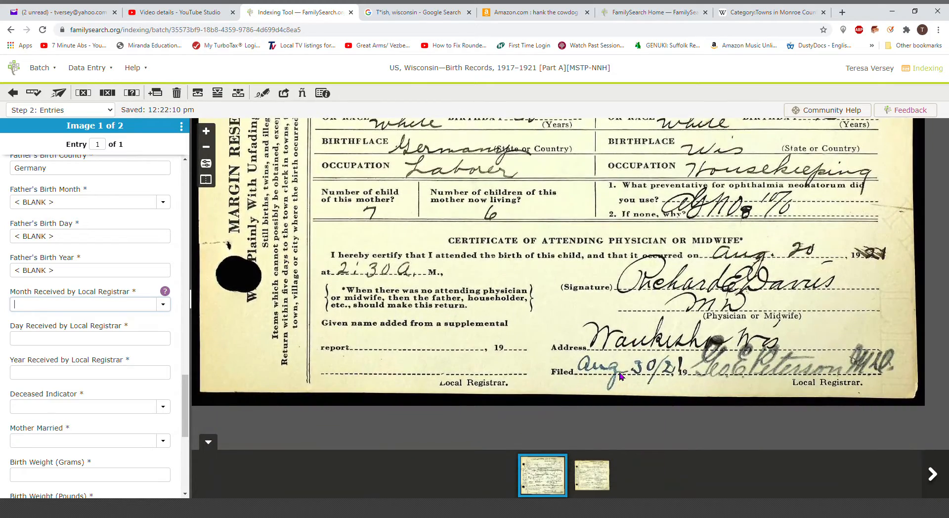
type("aug")
key("Tab")
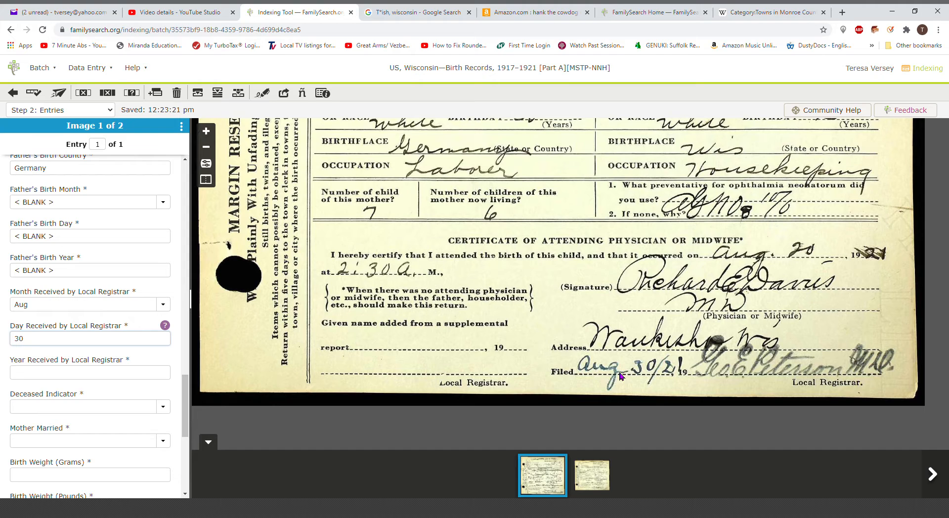
key("Tab")
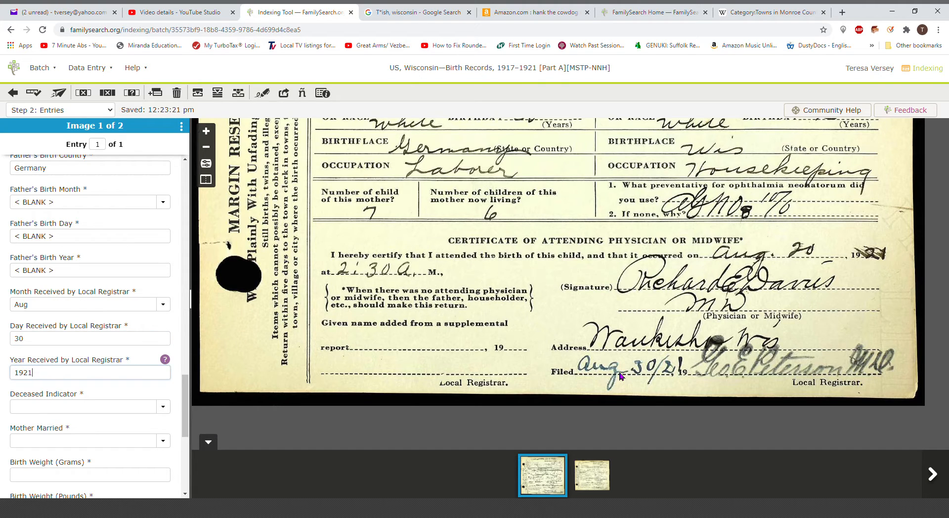
key("Tab")
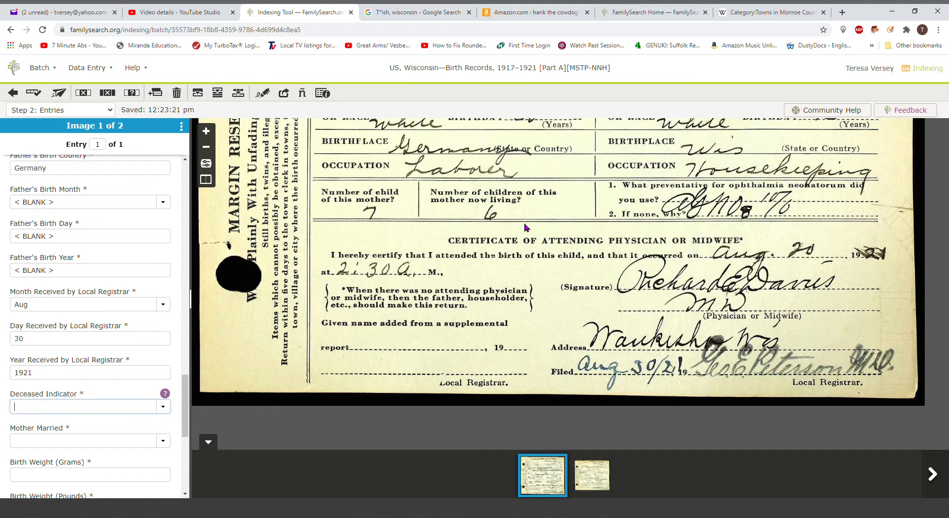
Set the deceased indicator to N and the mother married field to Y, based on the certificate's stillborn and legitimate entries
scroll(527, 227, "up", 3)
scroll(550, 256, "up", 4)
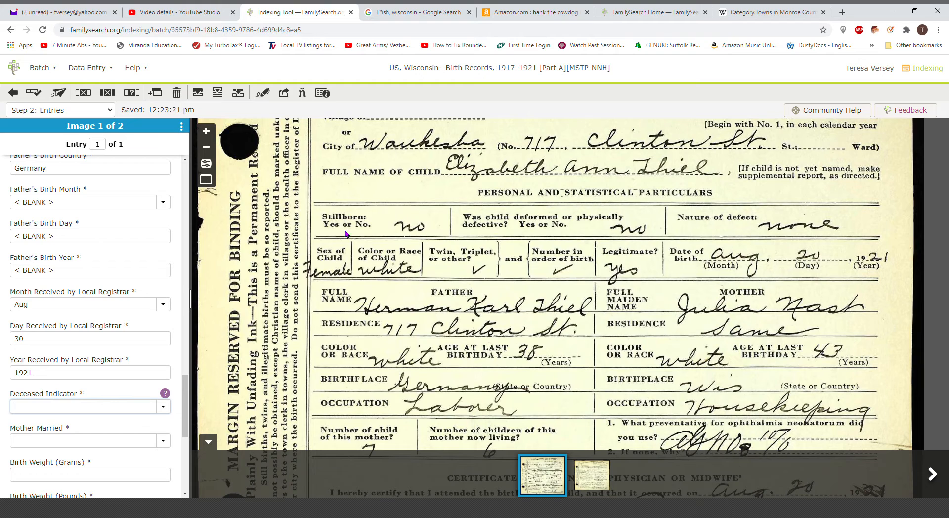
type("n")
key("Tab")
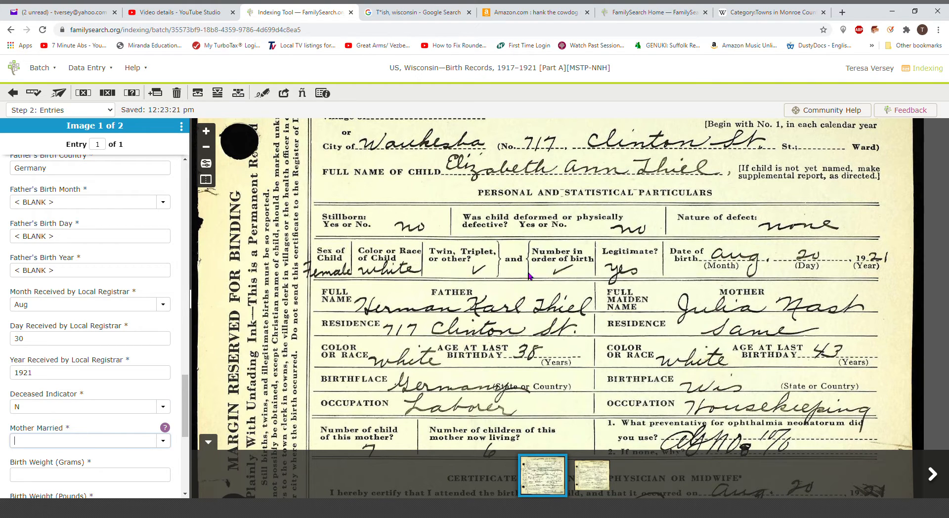
type("y")
key("Tab")
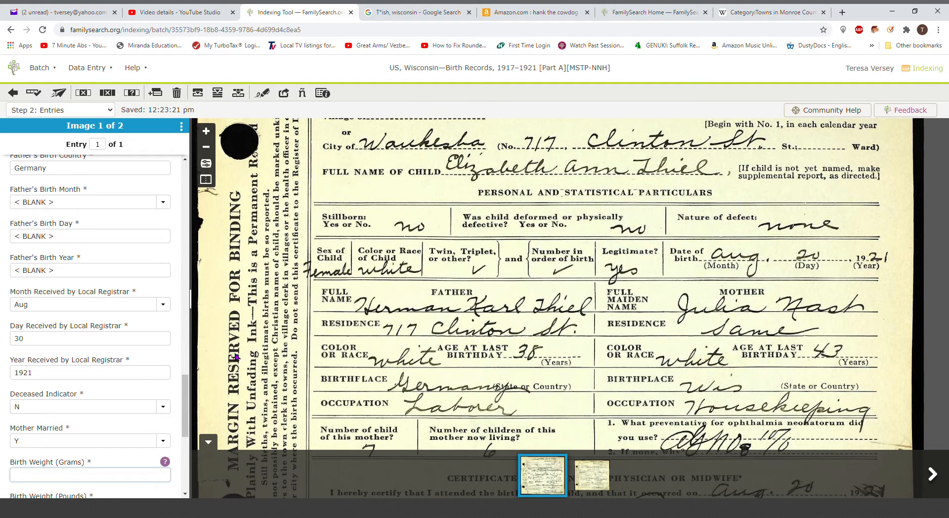
Mark the birth weight in grams, pounds and ounces and the crown-heel length in cm and inches as blank
left_click_drag(185, 394, 184, 438)
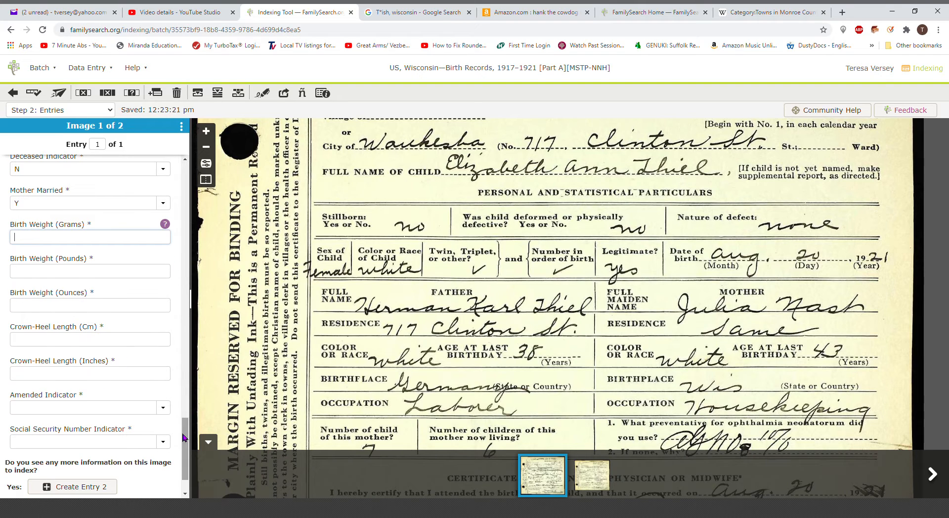
key("ctrl+b")
key("ctrl+b")
key("ctrl+b")
key("ctrl+b")
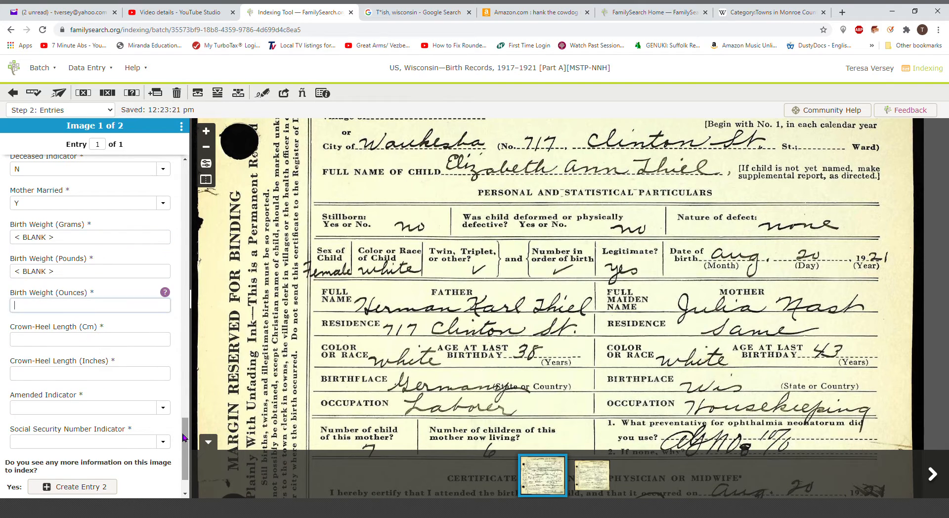
key("ctrl+b")
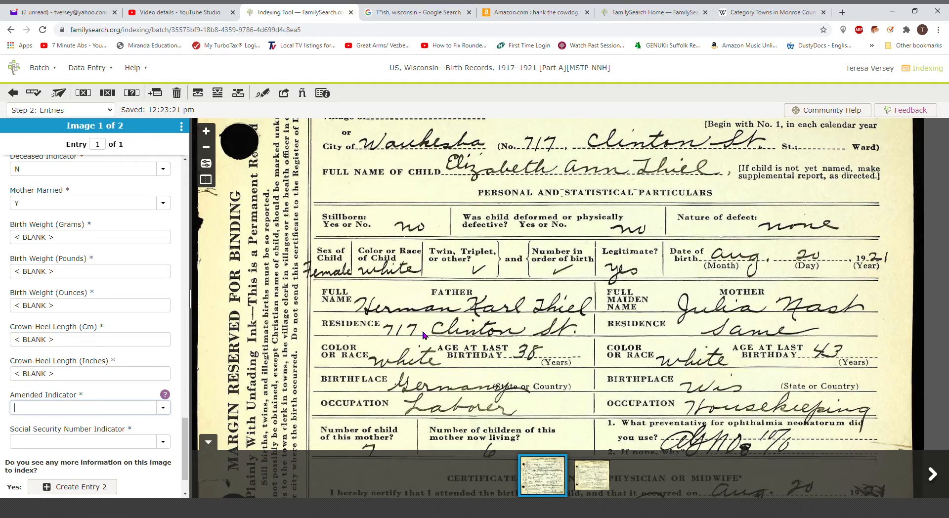
Check the certificate for amendments, and set both the amended indicator and the Social Security number indicator to N
scroll(424, 335, "up", 3)
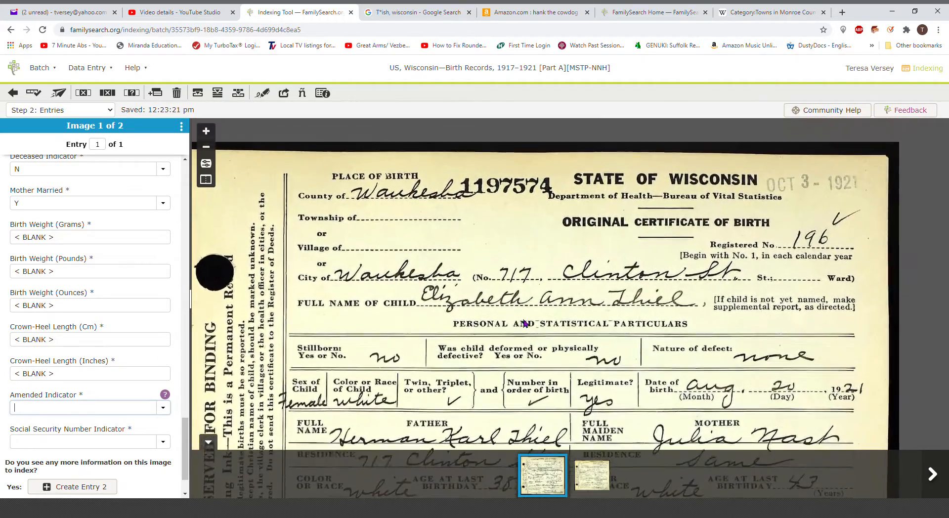
scroll(525, 323, "down", 3)
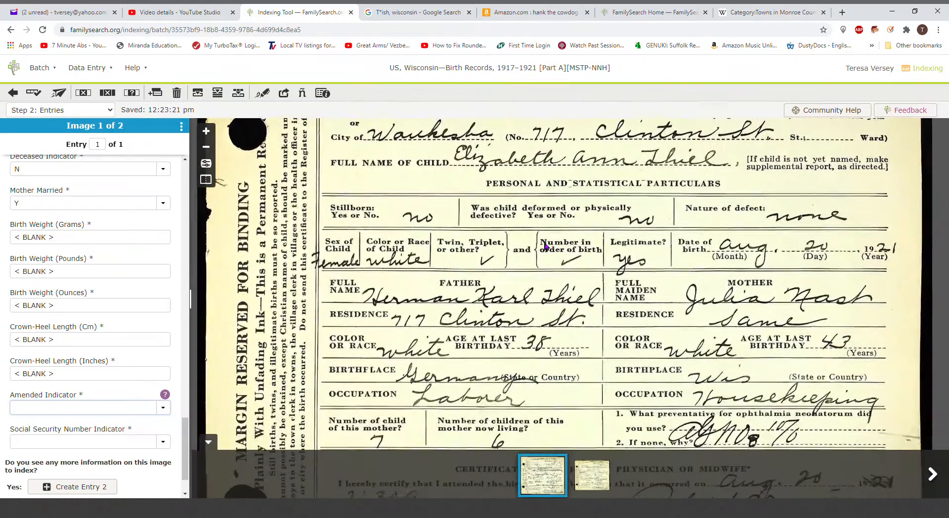
scroll(545, 246, "down", 2)
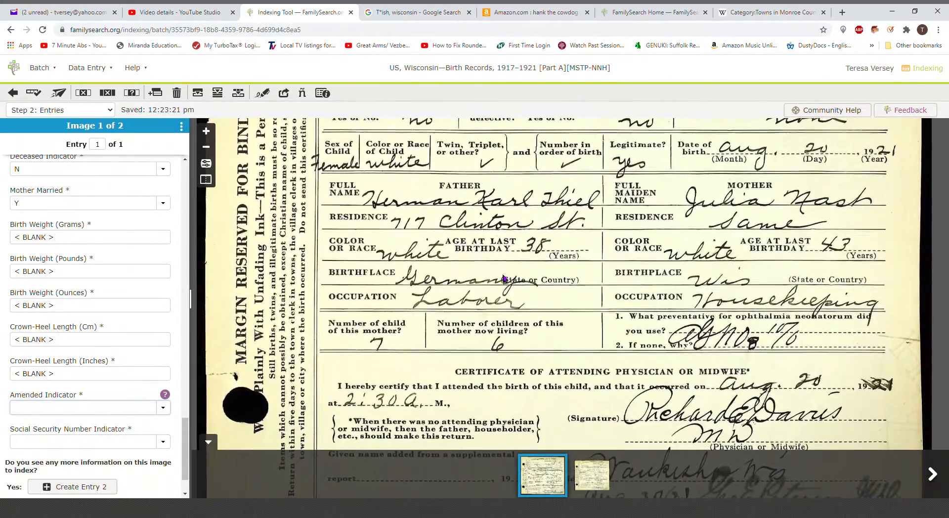
scroll(558, 340, "down", 2)
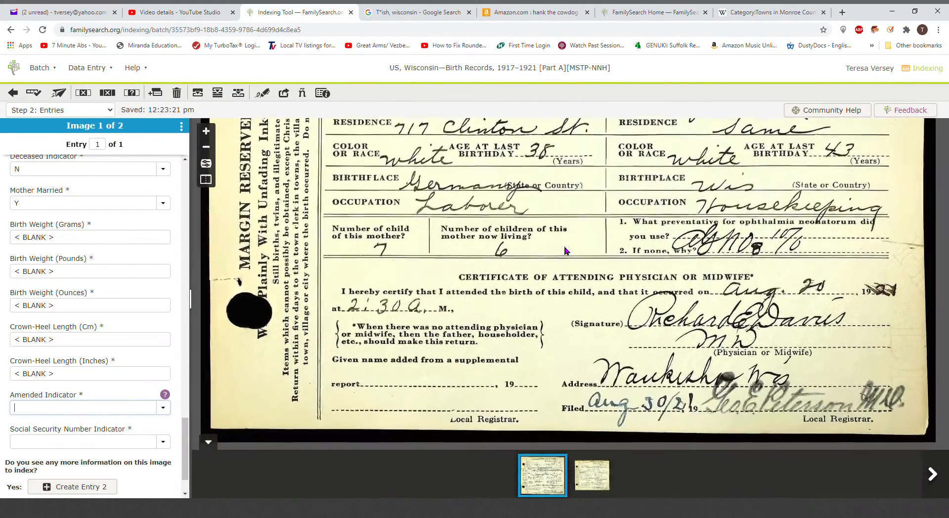
scroll(563, 297, "up", 2)
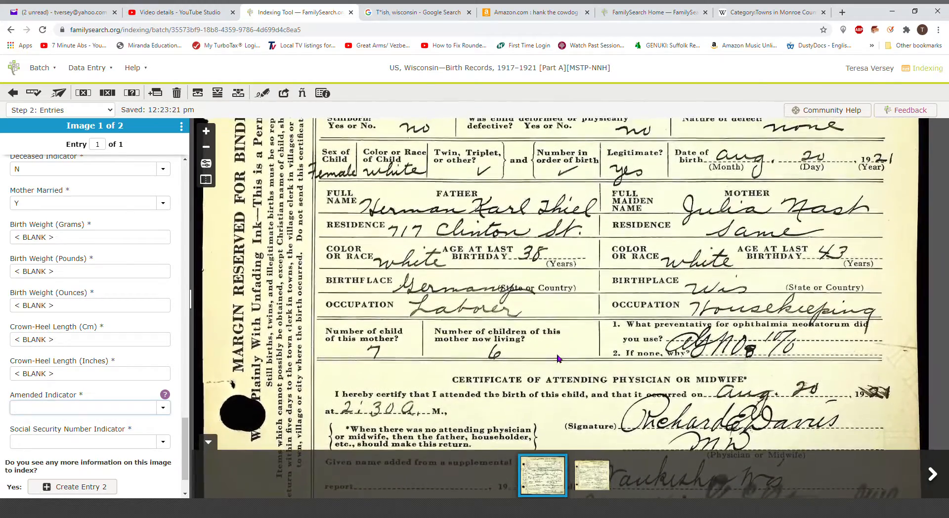
type("N")
key("Tab")
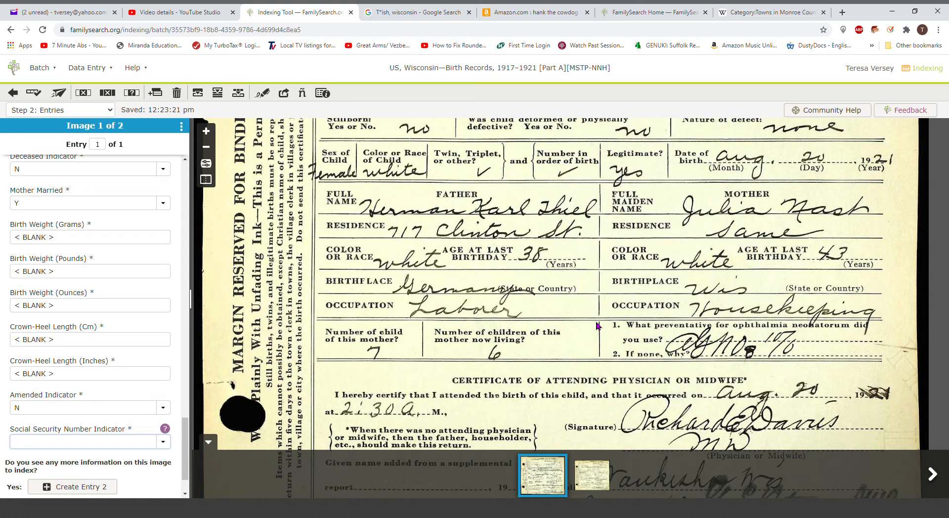
type("n")
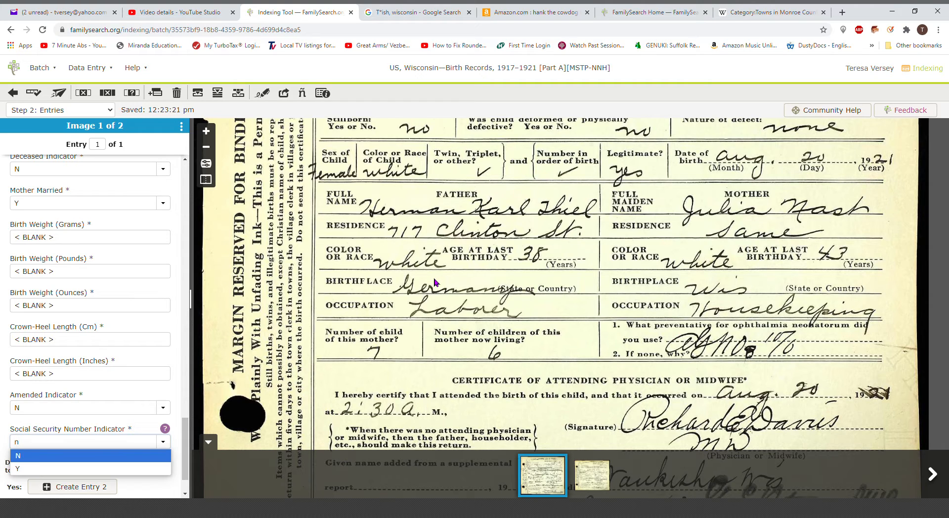
key("Tab")
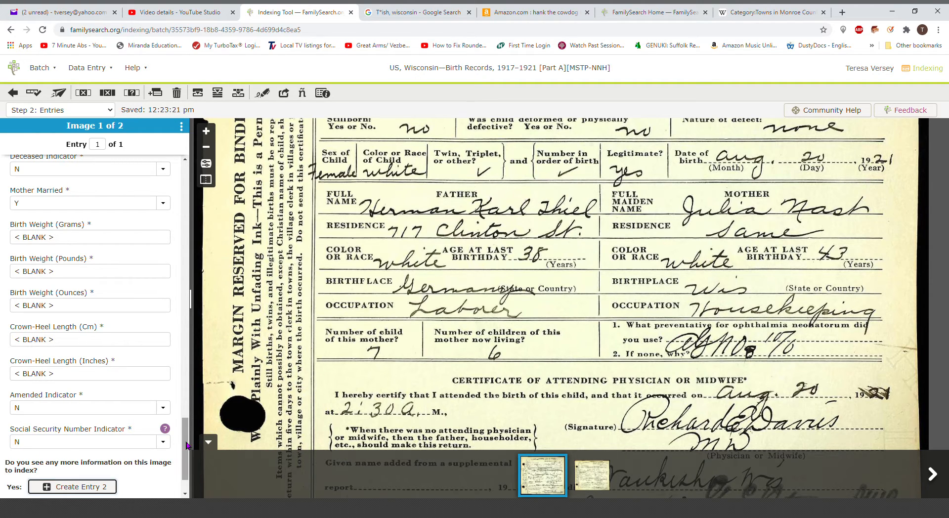
Finish the first image without creating another entry, and bring up the heading of the second image's birth certificate
scroll(187, 445, "down", 1)
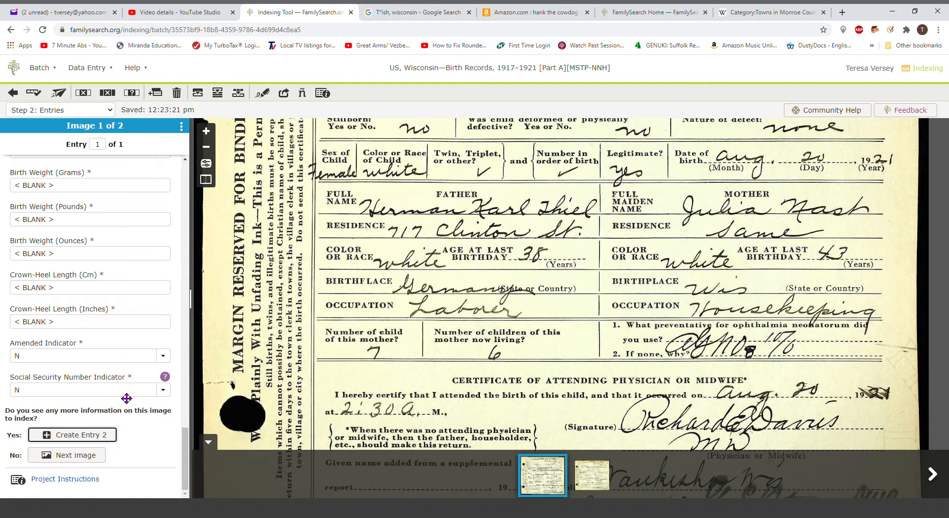
left_click(93, 455)
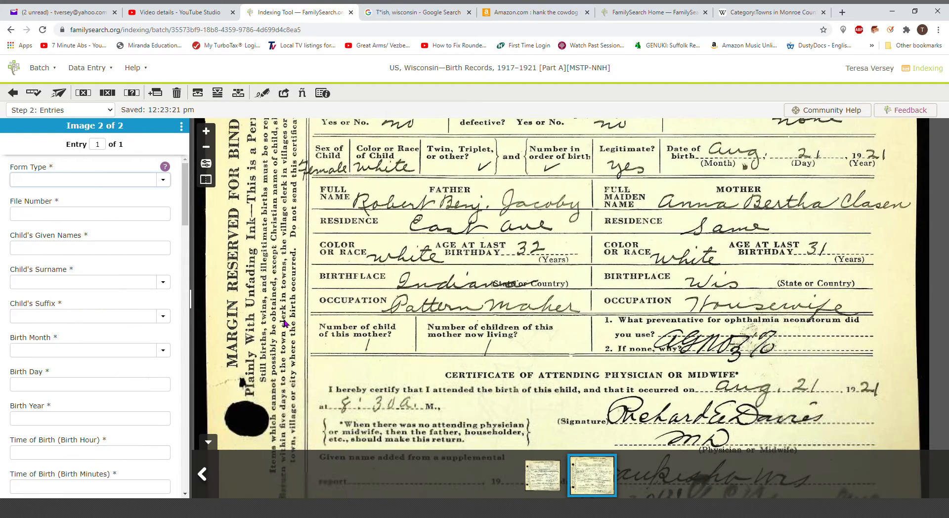
scroll(455, 351, "up", 3)
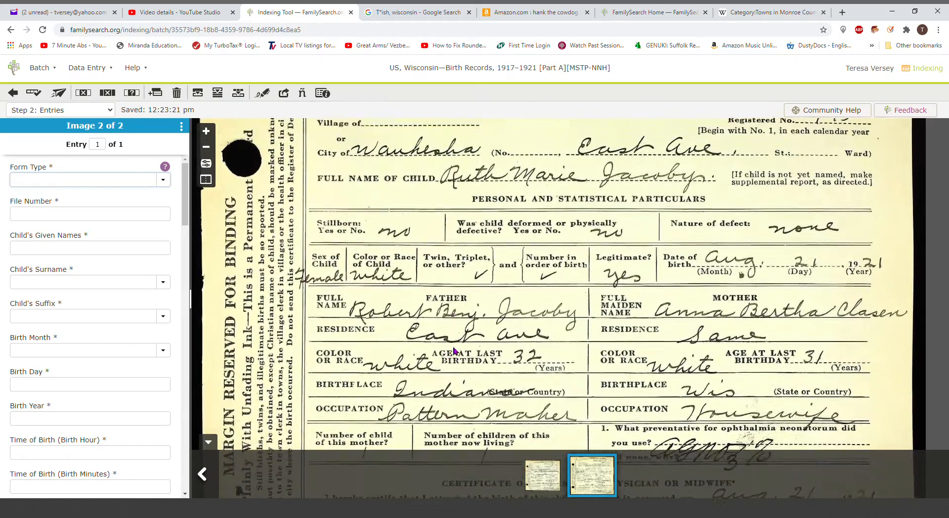
scroll(453, 351, "up", 6)
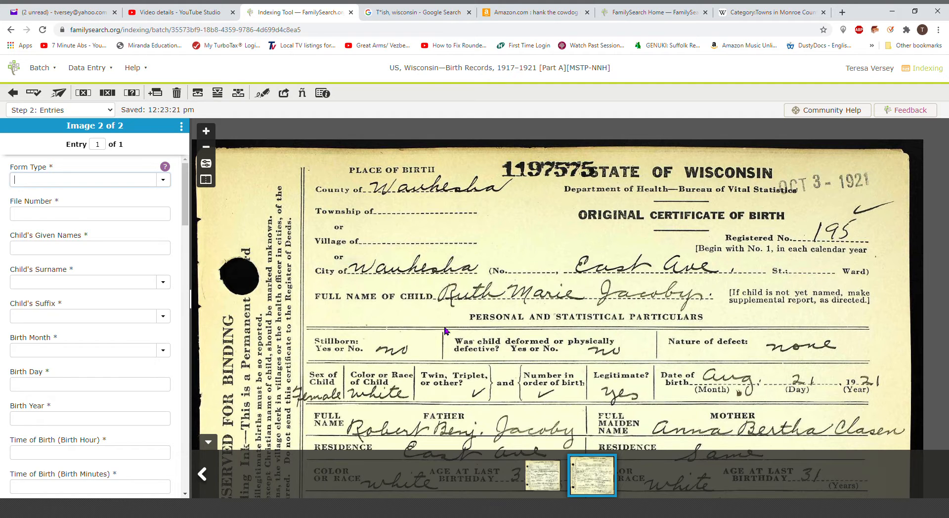
Set the second image's form type to Certificate and enter the file number from the stamp on the certificate
type("c")
key("Tab")
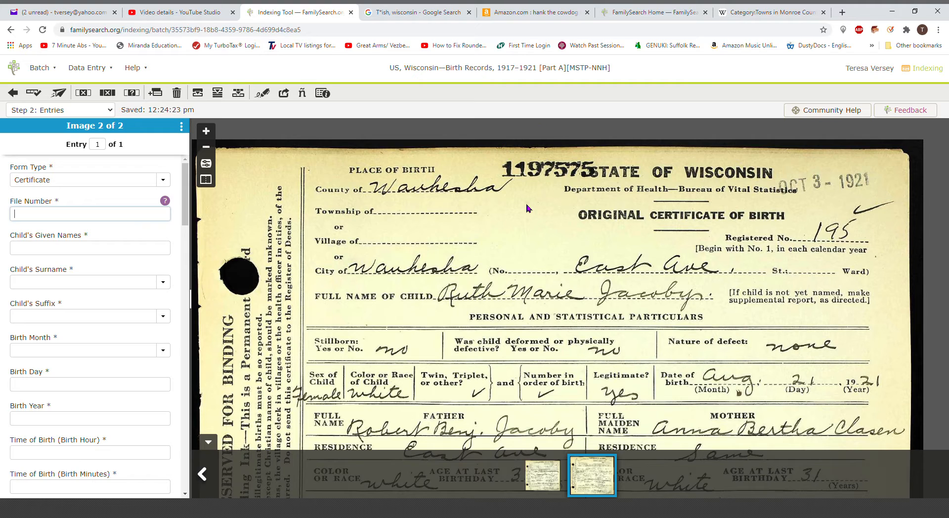
type("119757")
key("Tab")
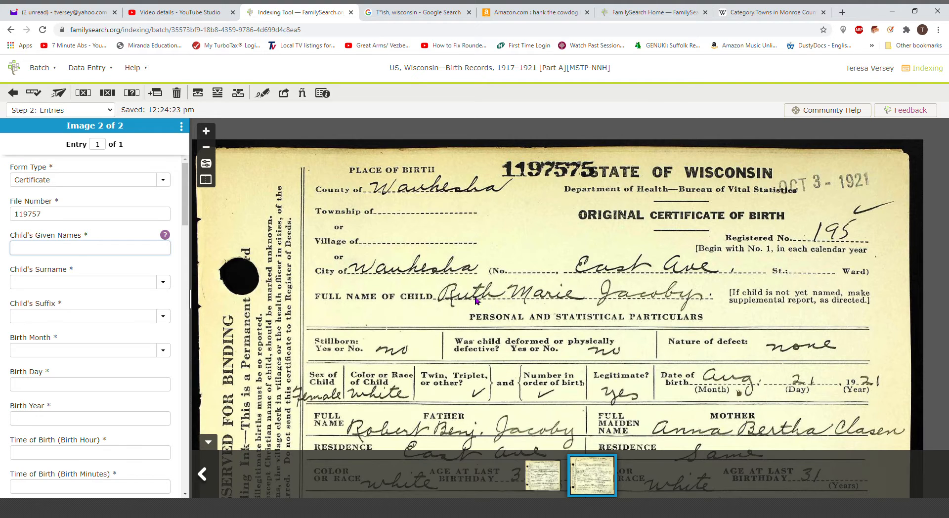
Enter the child's given names and surname from the certificate, and mark the child's suffix as blank
type("Ruth Marie")
key("Tab")
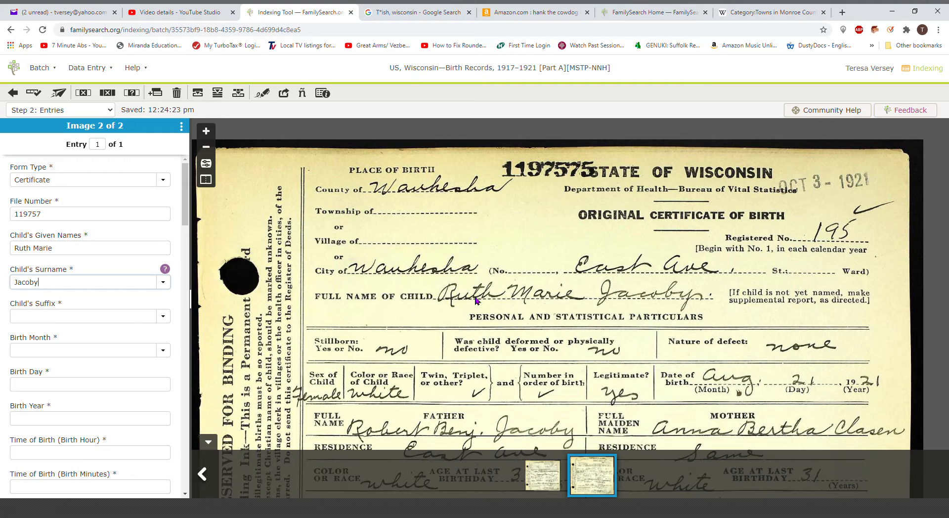
key("Tab")
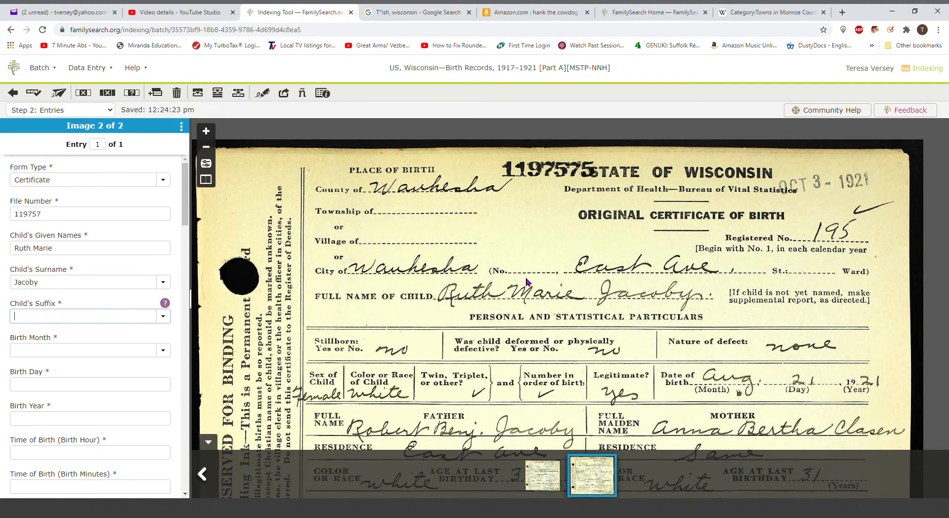
key("ctrl+b")
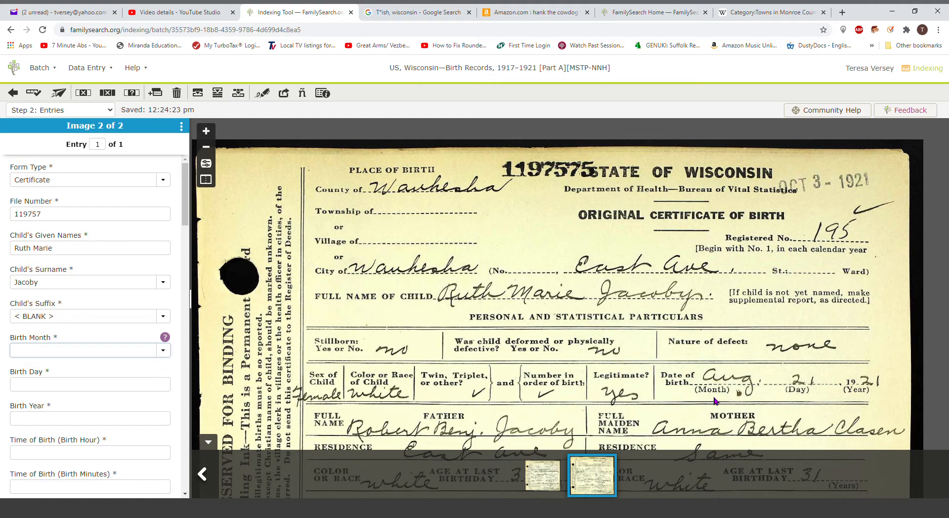
Enter the child's birth month, day and year from the certificate's date of birth line
type("au")
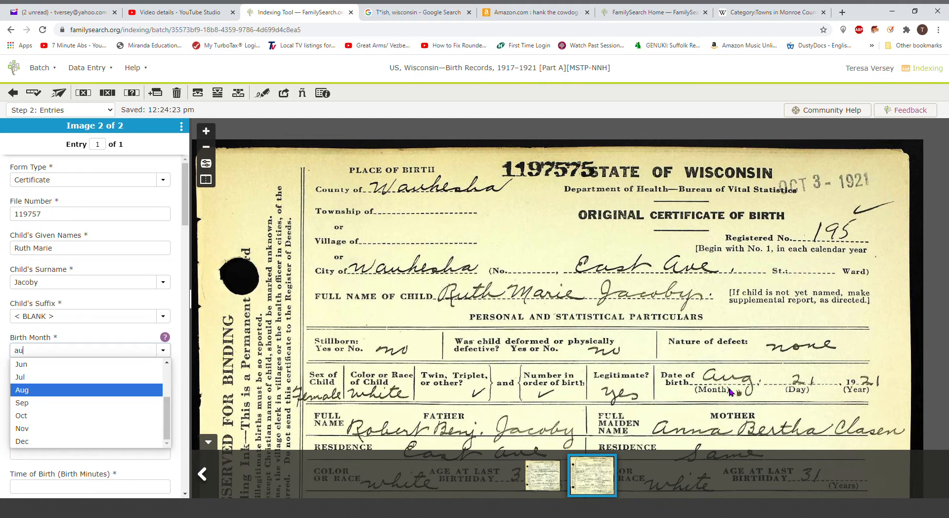
key("Tab")
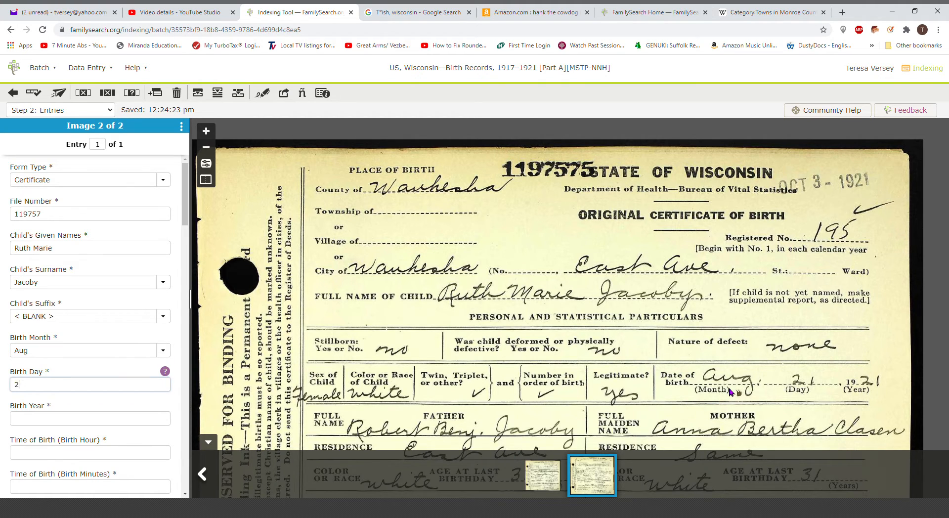
key("Tab")
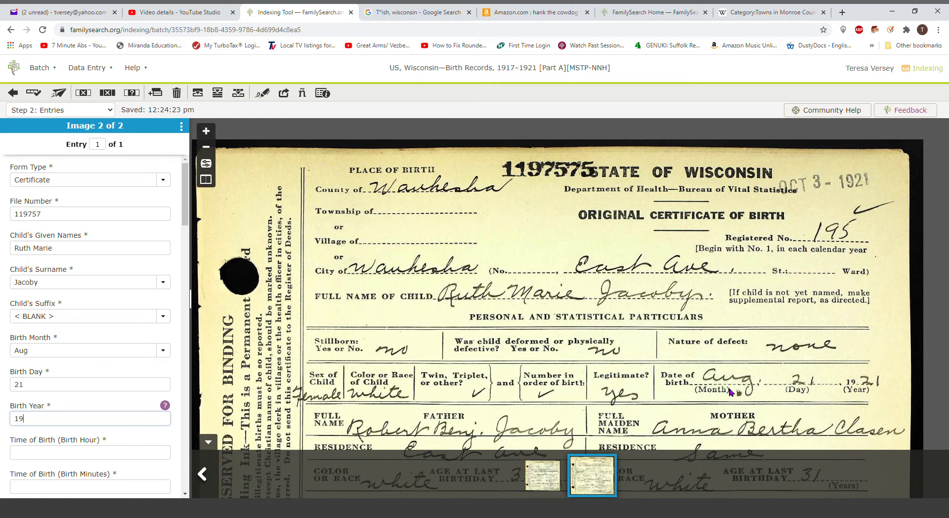
key("Tab")
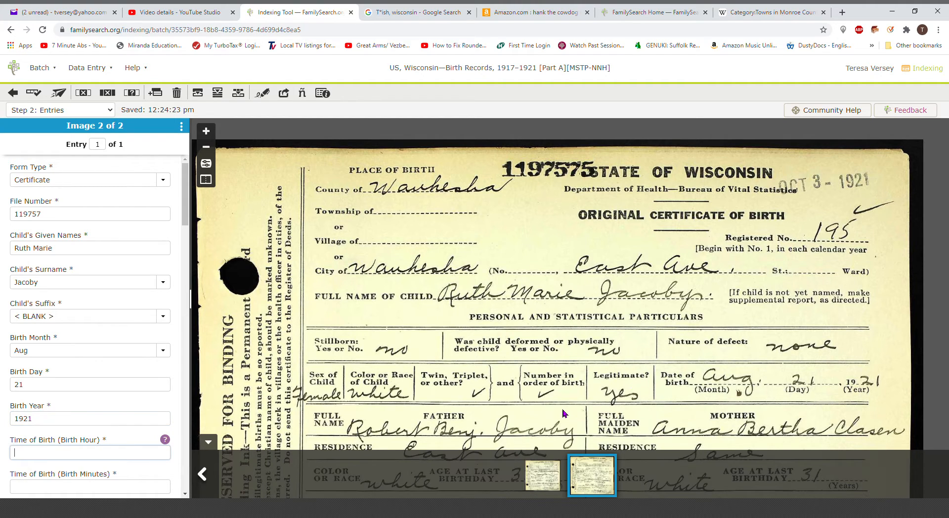
Enter the time of birth as 8:30 AM from the attending physician's section of the certificate
left_click_drag(563, 414, 620, 185)
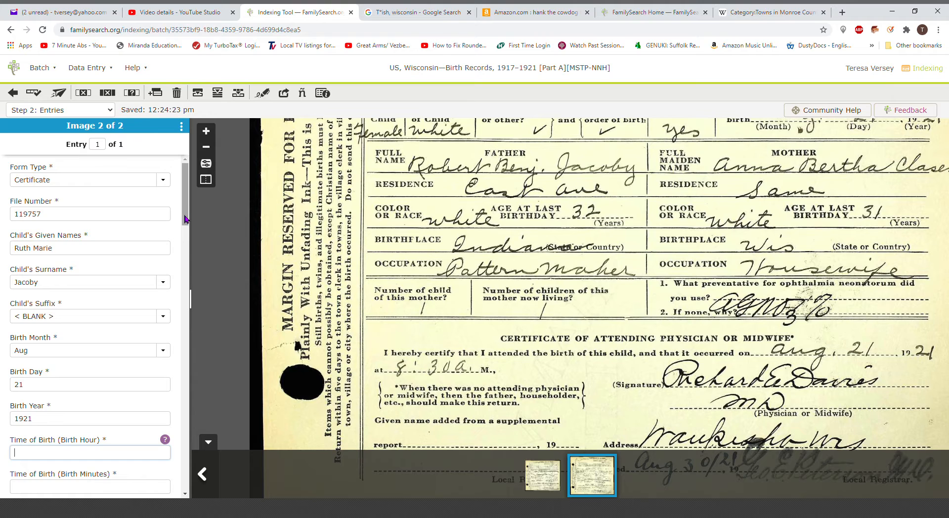
scroll(185, 218, "down", 5)
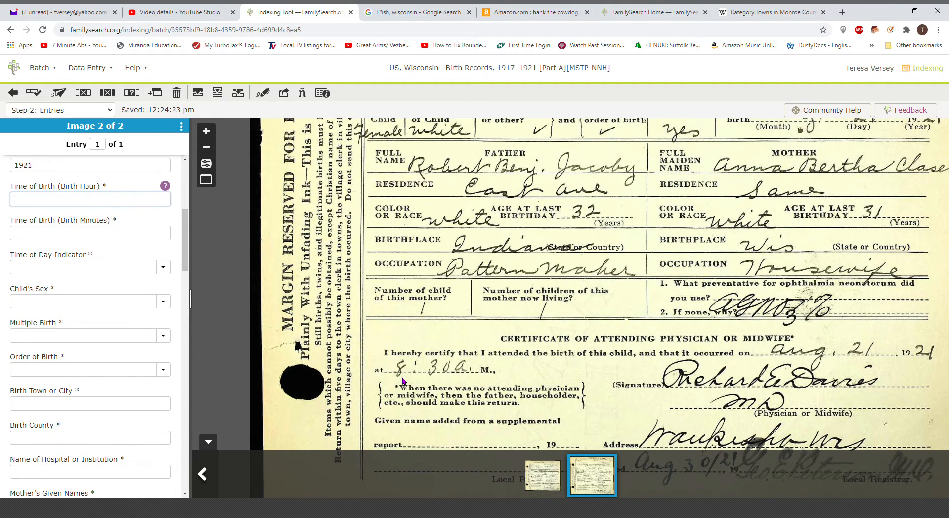
key("Tab")
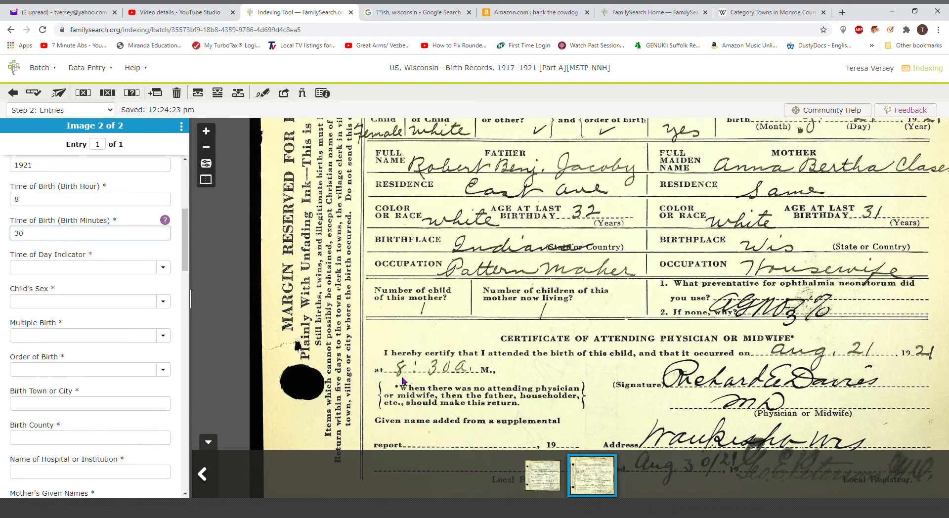
key("Tab")
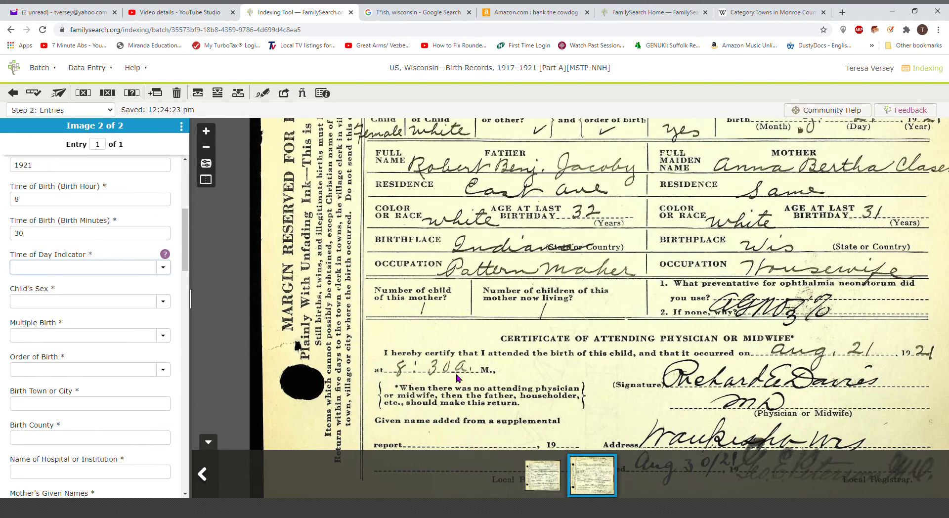
type("a")
key("Tab")
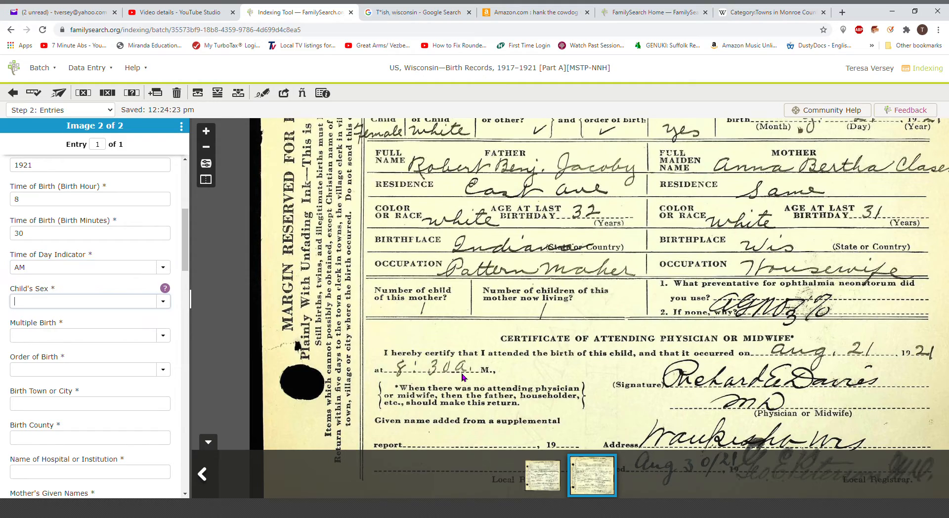
Set the child's sex to F and mark the multiple birth and order of birth fields as blank
scroll(539, 250, "up", 2)
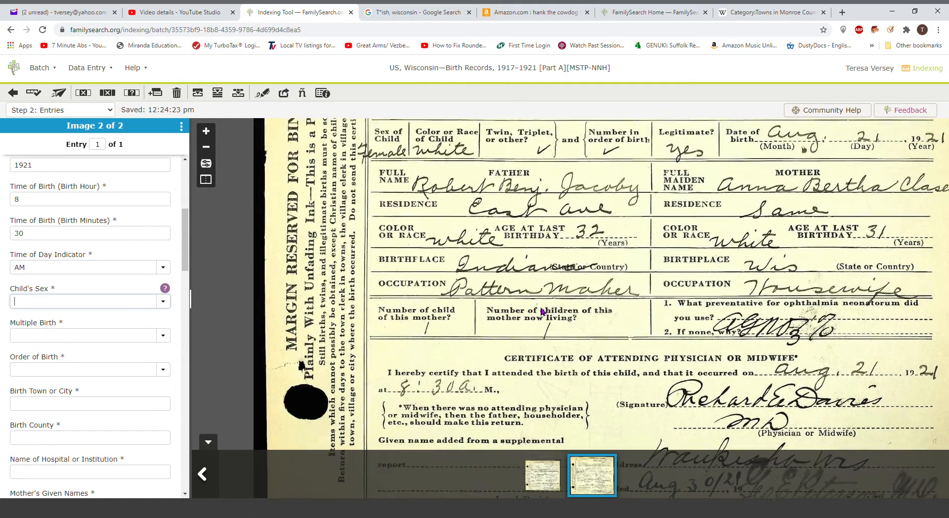
left_click_drag(541, 256, 525, 431)
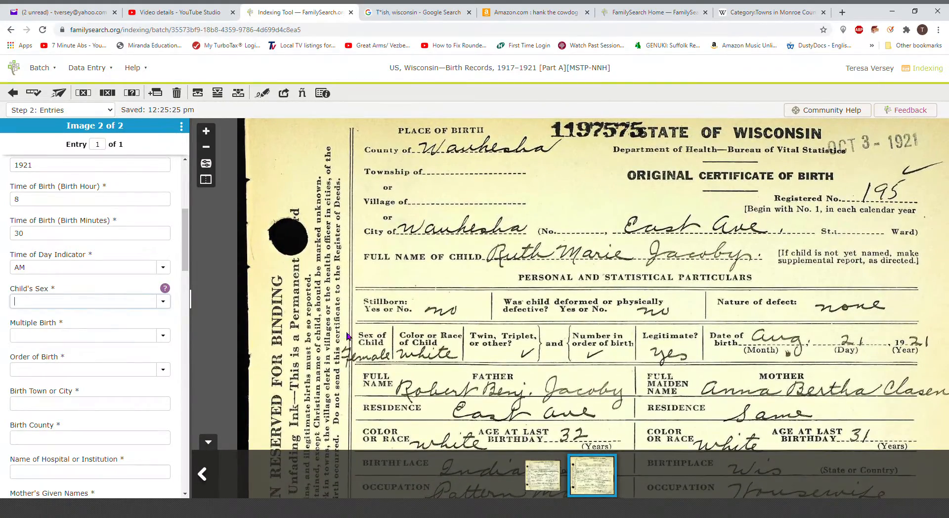
type("F")
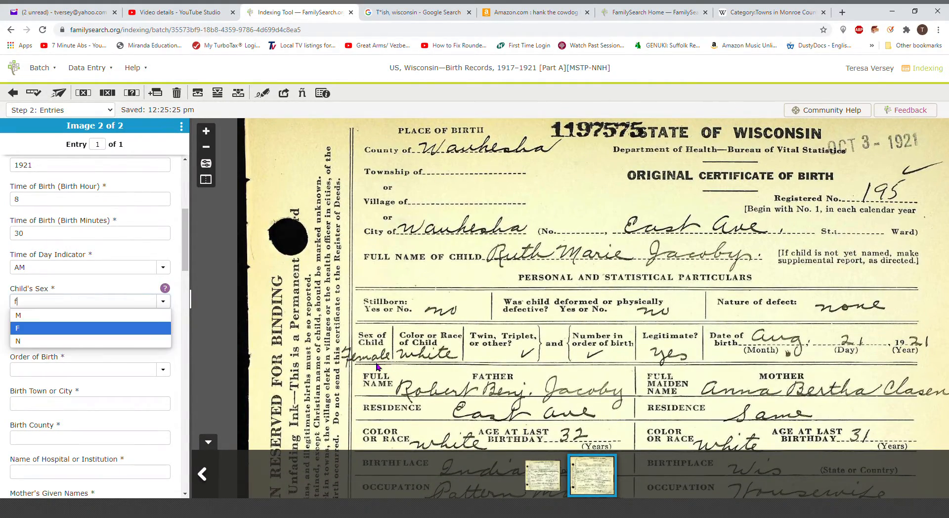
key("Tab")
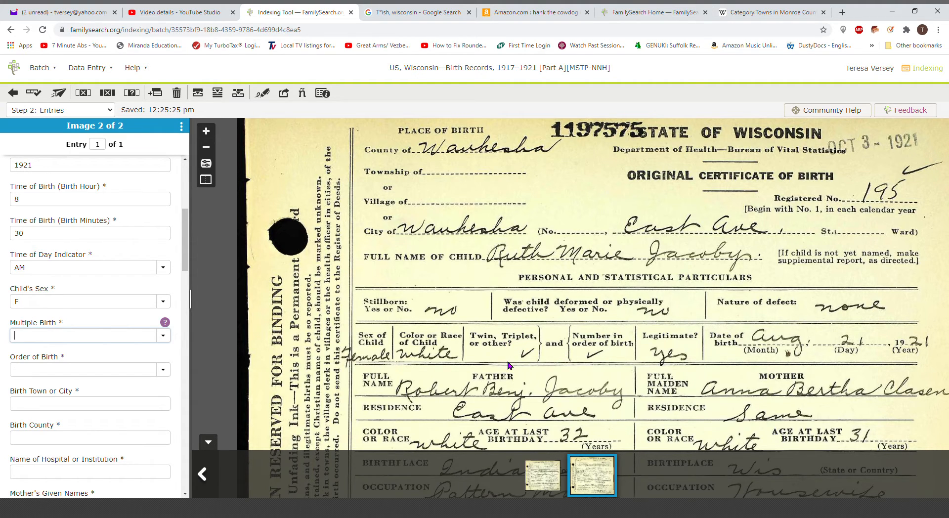
key("ctrl+b")
key("ctrl+b")
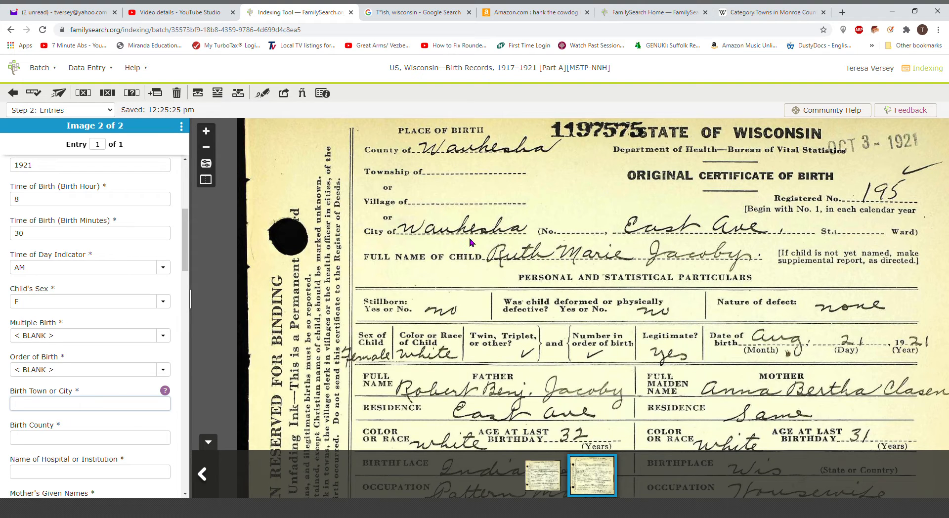
Enter the birth town or city as Wauhesha, and compare its spelling with the first image's entry
type("Wauhesha")
left_click(539, 471)
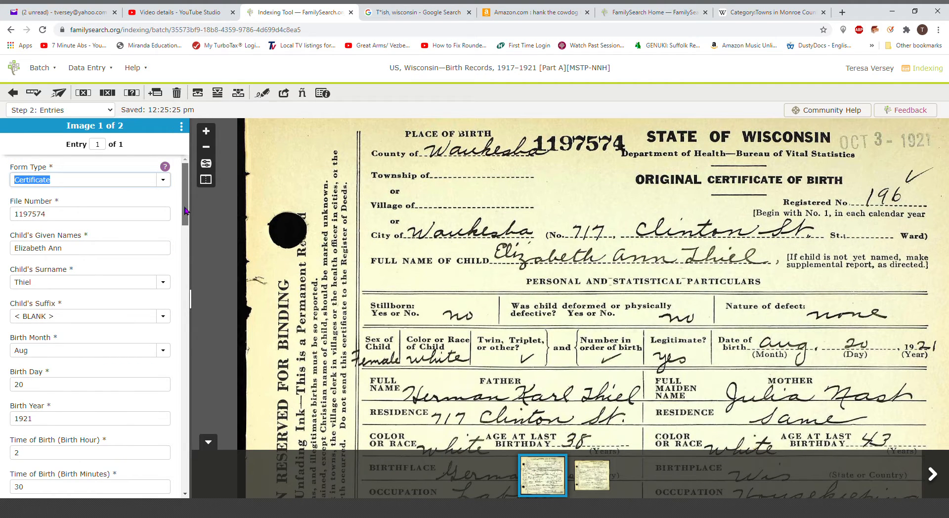
left_click_drag(186, 211, 180, 274)
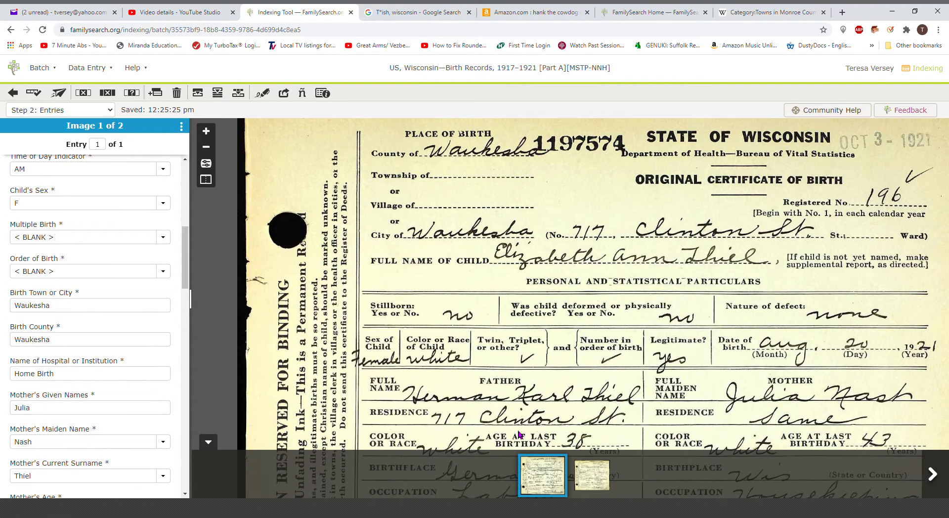
left_click(592, 477)
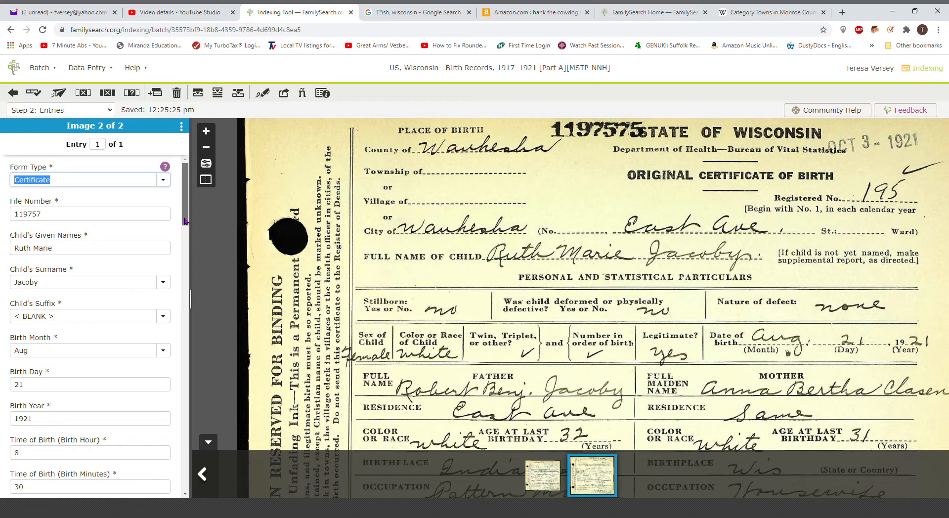
left_click_drag(184, 221, 176, 289)
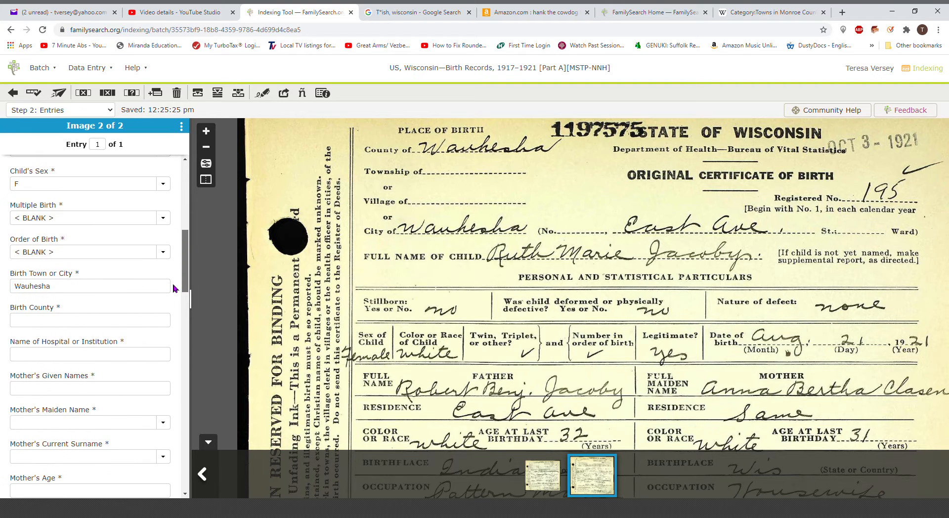
Correct the birth town or city to Waukesha, and enter Waukesha as the birth county
left_click(43, 290)
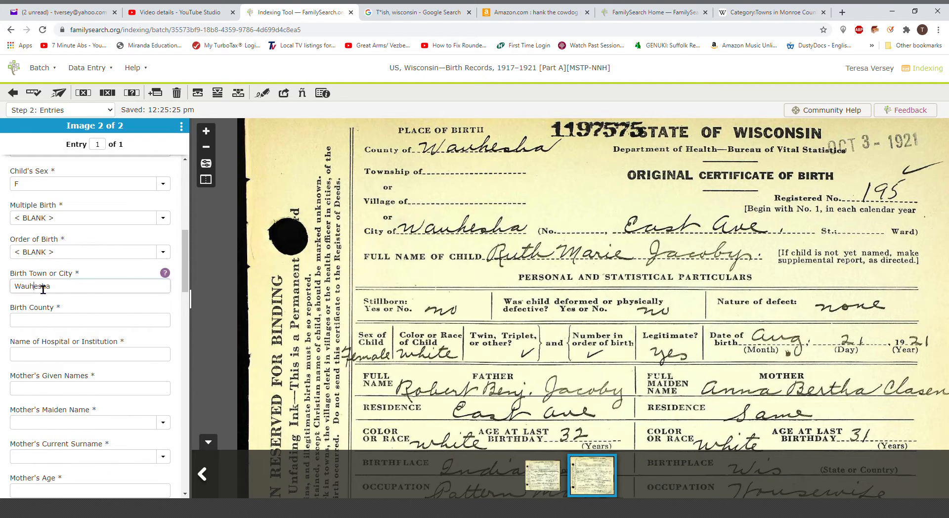
key("Left")
key("Left")
key("BackSpace")
type("k")
left_click(88, 327)
type("Wau")
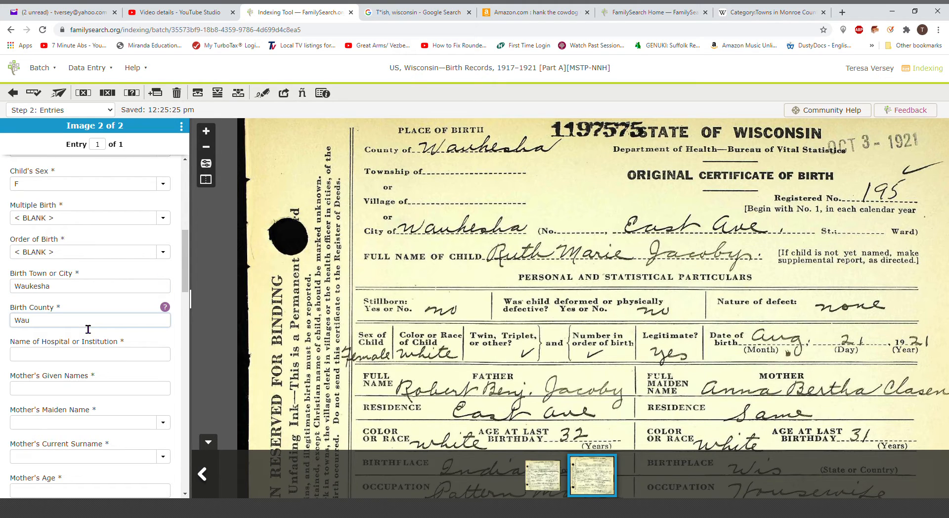
type("kesha")
key("Tab")
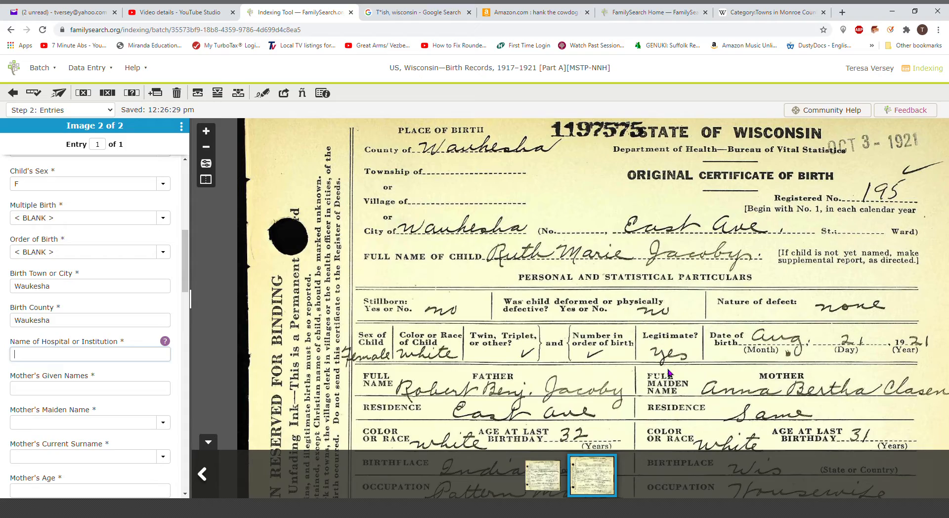
Check the certificate's place of birth and enter Home Birth as the name of the hospital or institution
left_click_drag(668, 372, 591, 338)
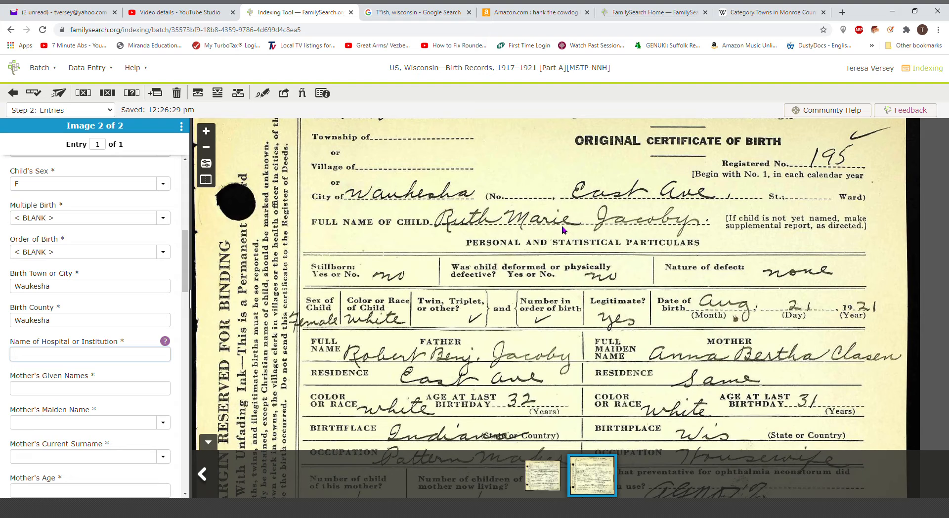
type("ome Birth")
key("Tab")
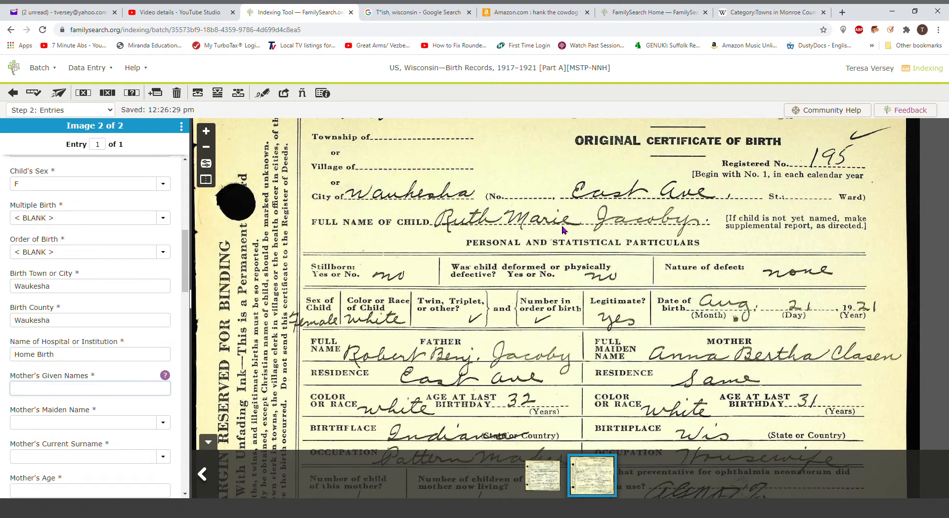
Enter the mother's given names and maiden name from the certificate, and use the father's surname as her current surname
type("Anna Bertha")
key("Tab")
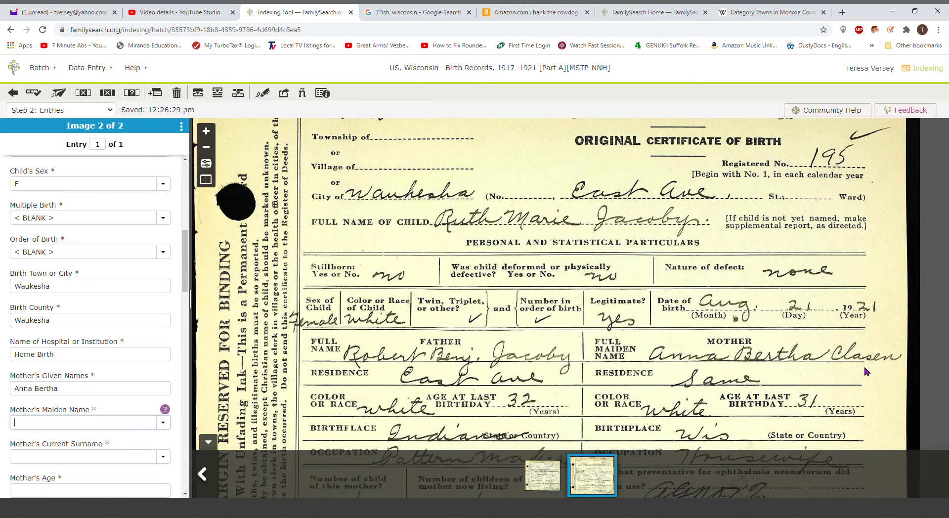
type("Clasen")
key("Tab")
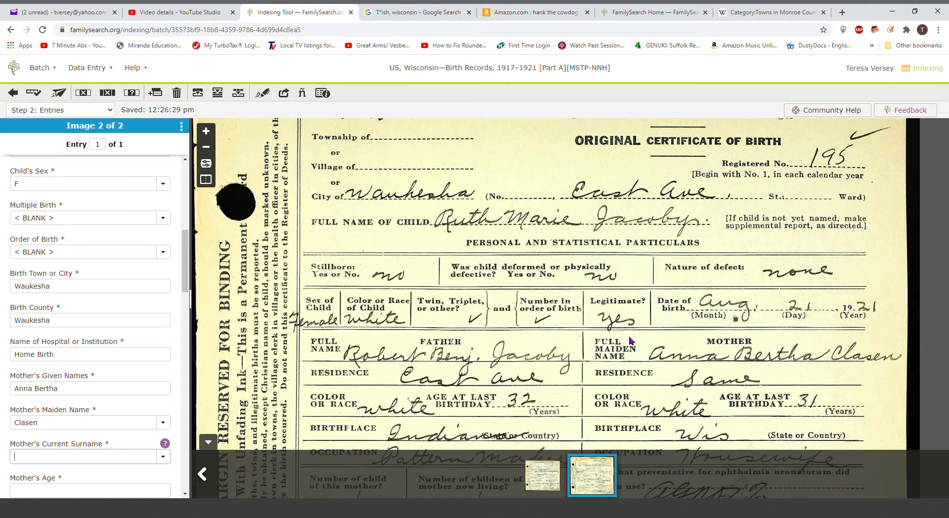
type("J")
key("Tab")
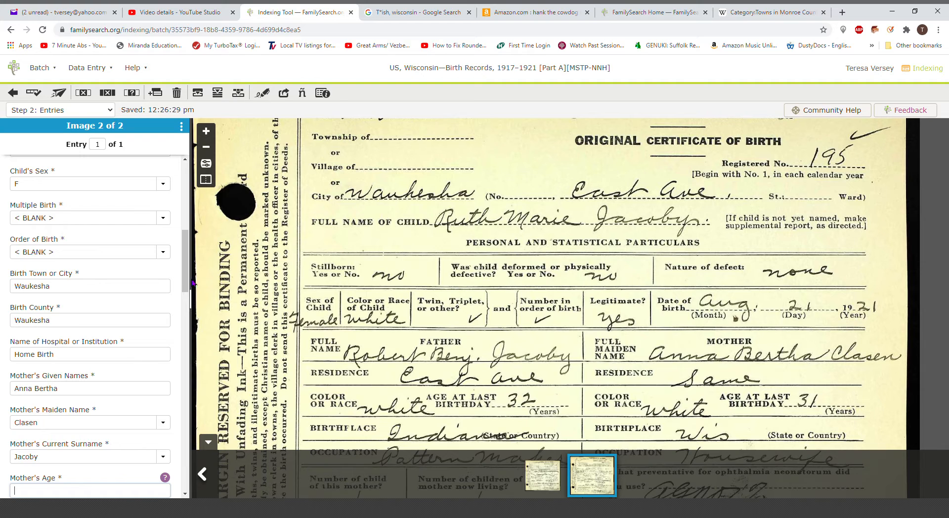
Enter 31 as the mother's age and Wisconsin as her birth state, following the certificate
left_click_drag(187, 282, 188, 335)
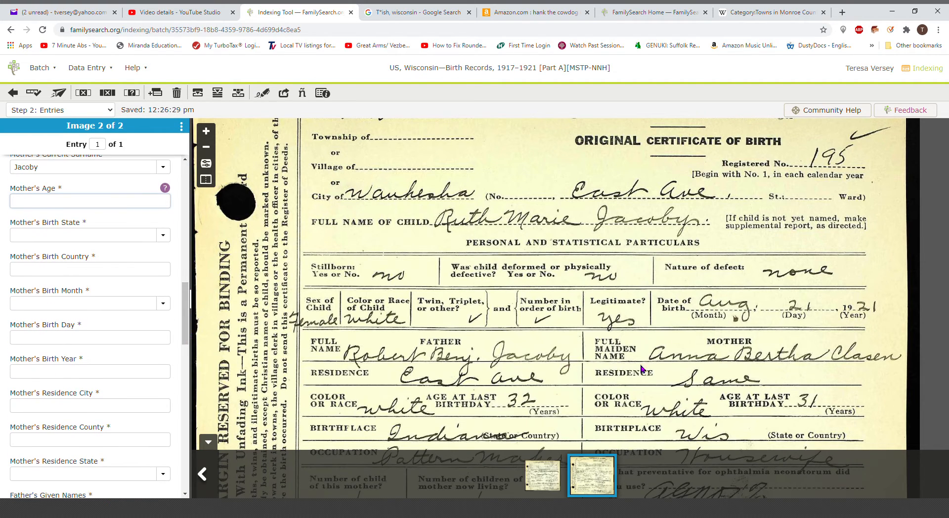
type("31")
key("Tab")
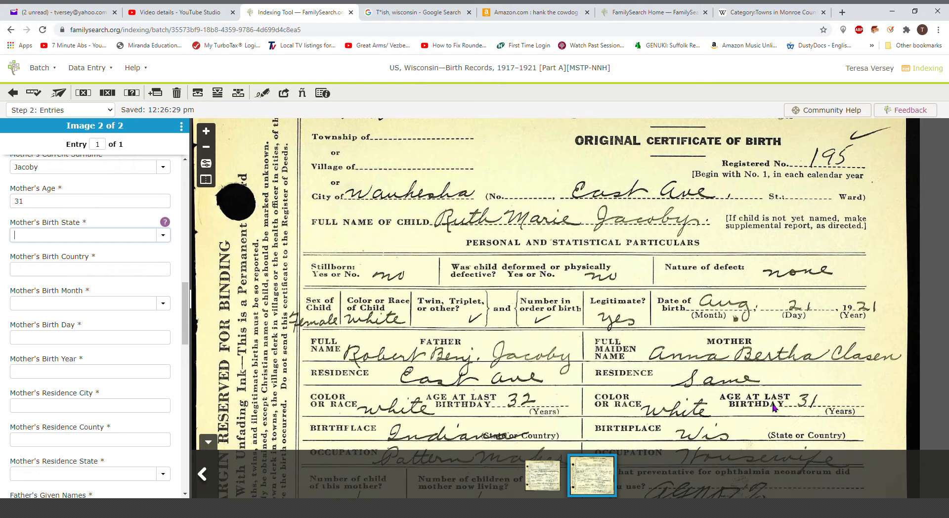
left_click_drag(774, 407, 769, 295)
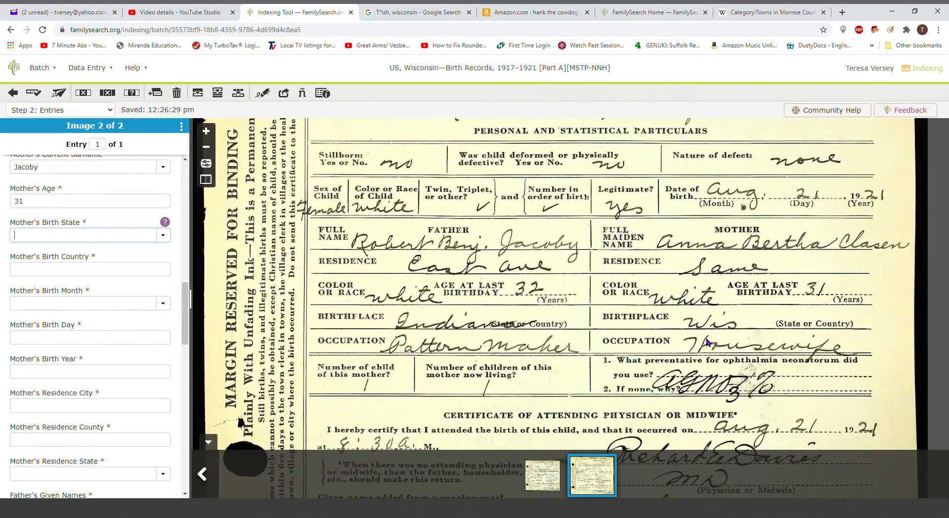
type("Wis")
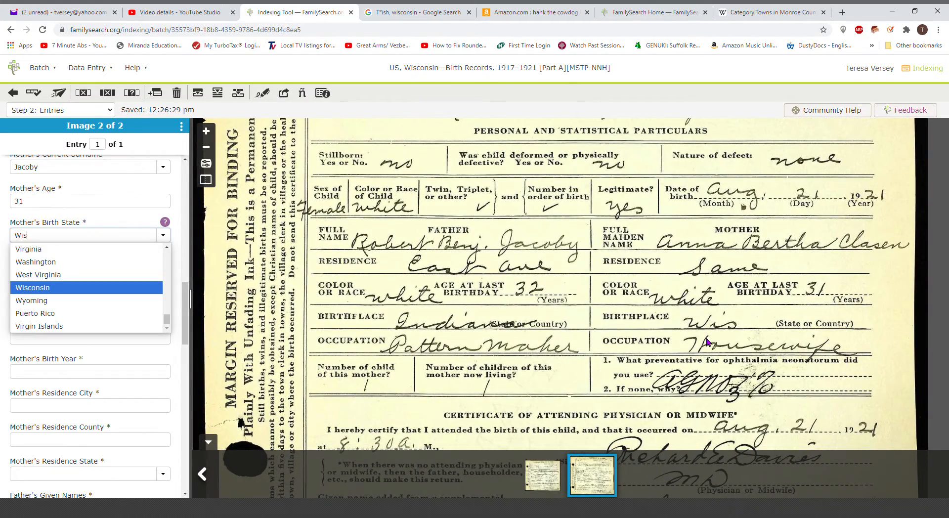
key("Tab")
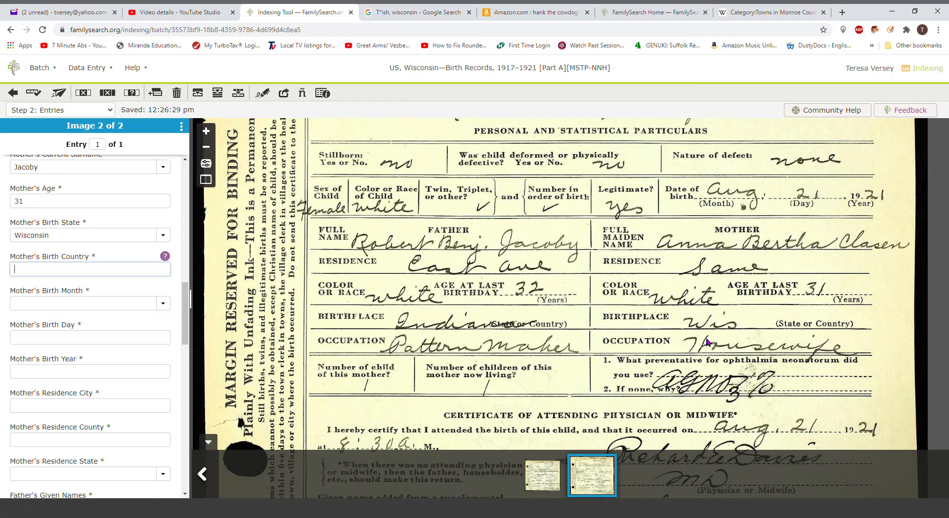
Mark the mother's birth country, birth month, day and year, and residence city, county and state as blank
key("ctrl+b")
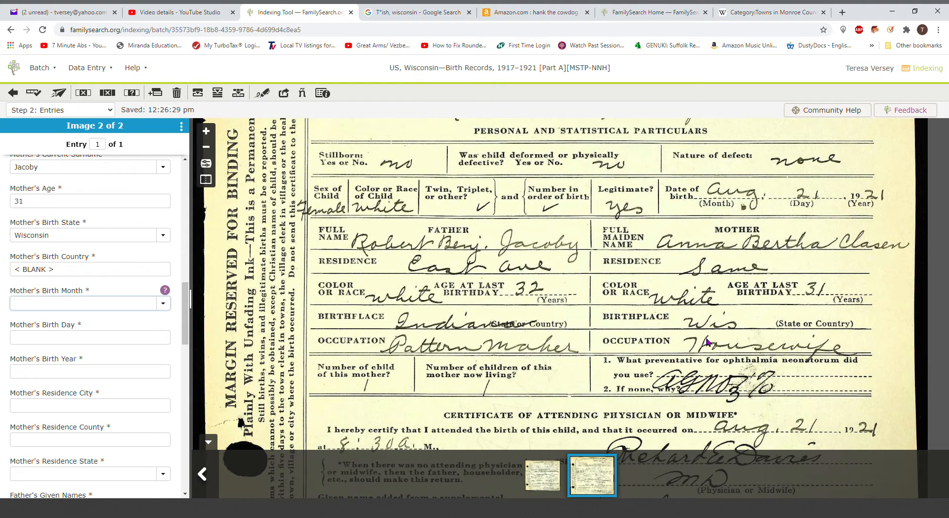
key("ctrl+b")
key("ctrl+b")
key("ctrl+b")
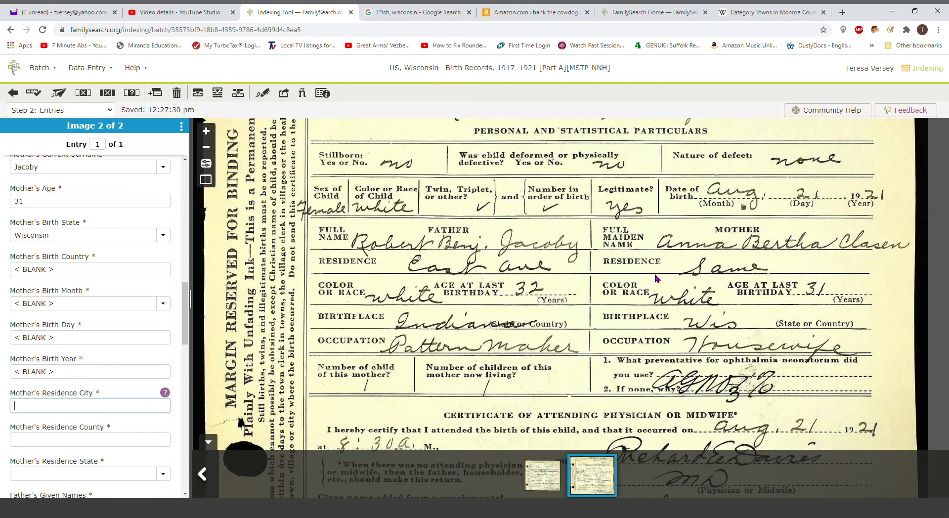
key("ctrl+b")
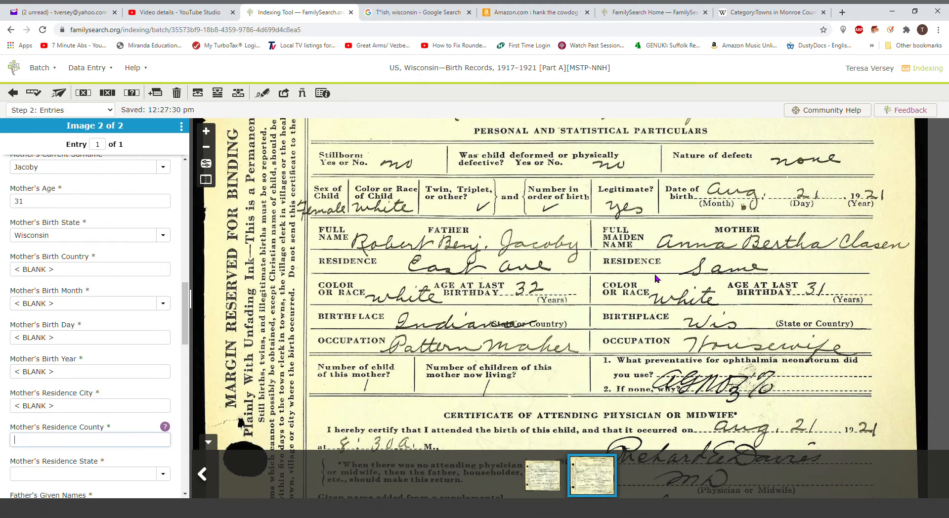
key("ctrl+b")
key("ctrl+b")
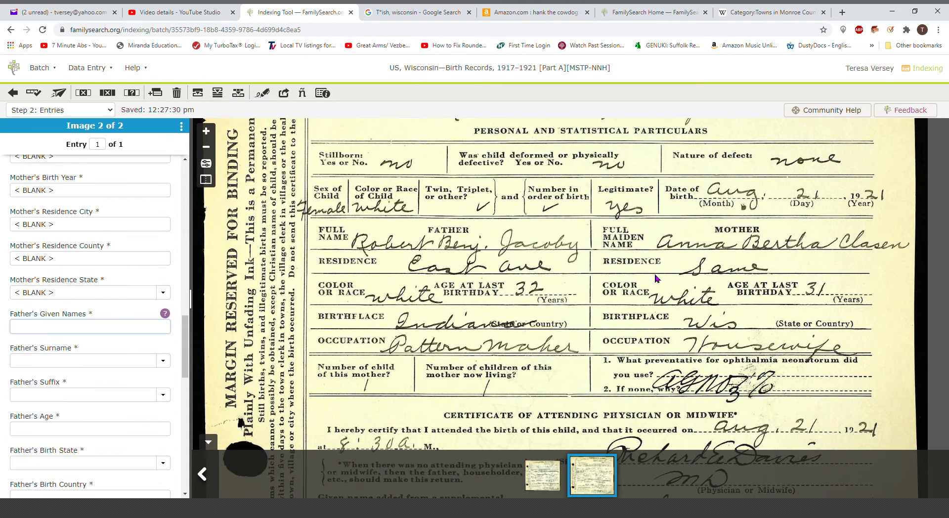
Enter the father's given names and surname from the certificate, and mark his suffix as blank
type("Robert Benj")
key("Tab")
type("Jacoby")
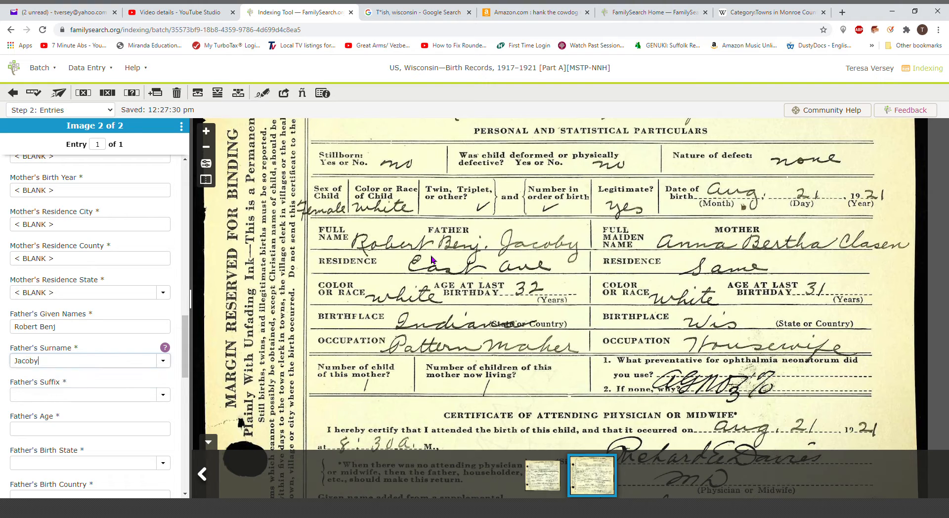
key("Tab")
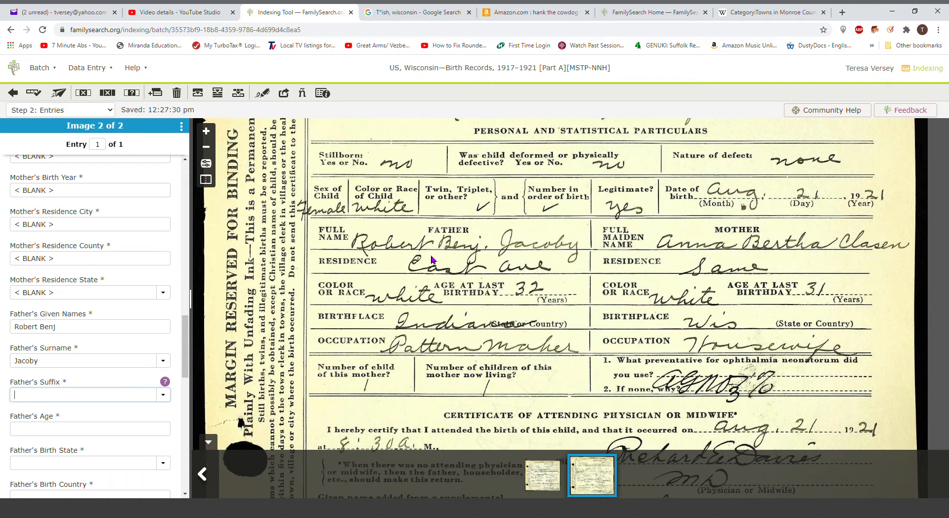
key("ctrl+b")
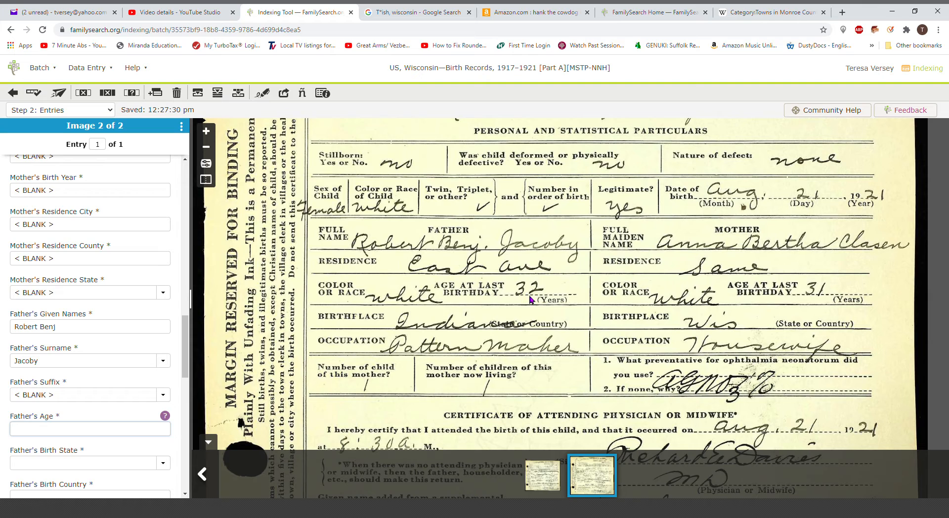
Enter 32 as the father's age and Indiana as his birth state
type("32")
key("Tab")
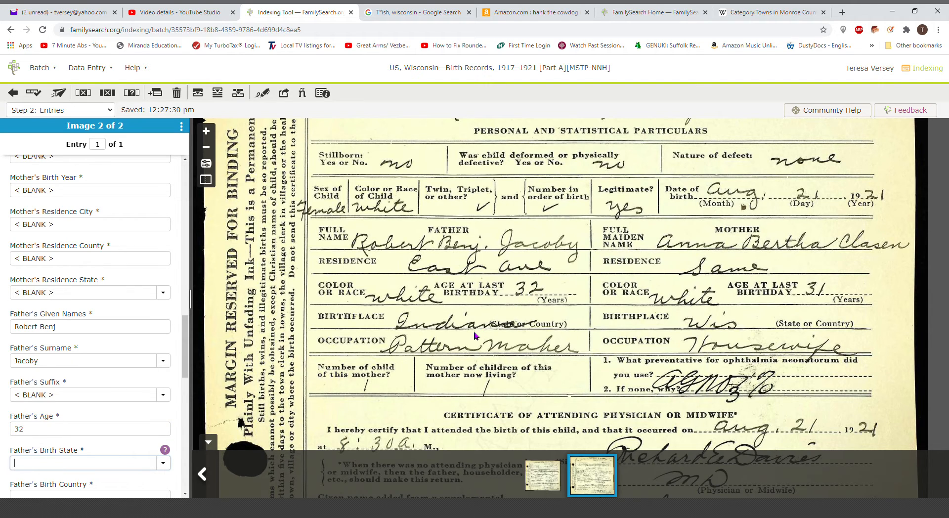
type("in")
key("Tab")
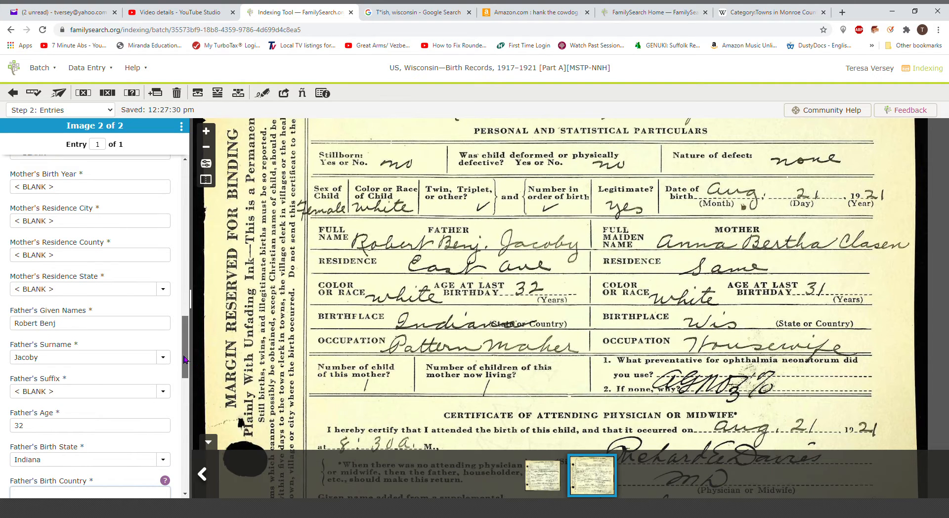
Mark the father's birth country, birth month, birth day and birth year as blank
left_click_drag(184, 359, 189, 413)
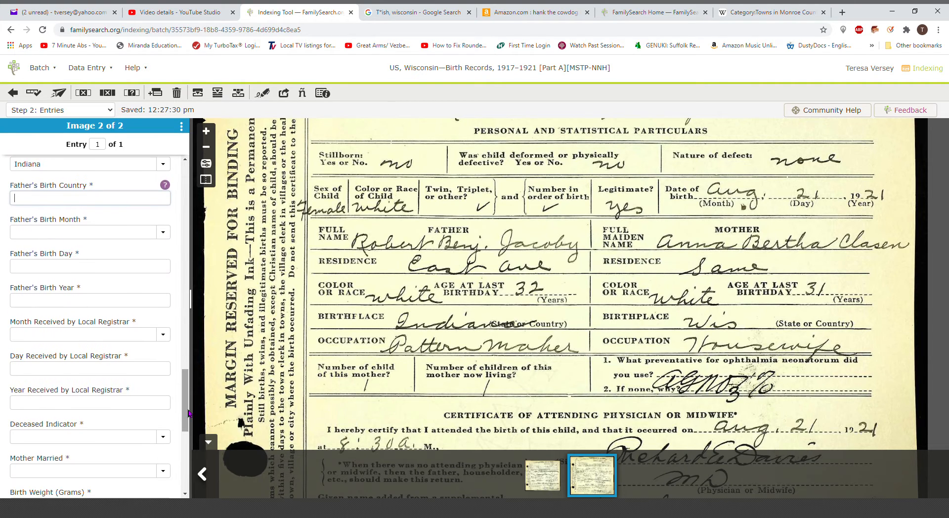
key("ctrl+b")
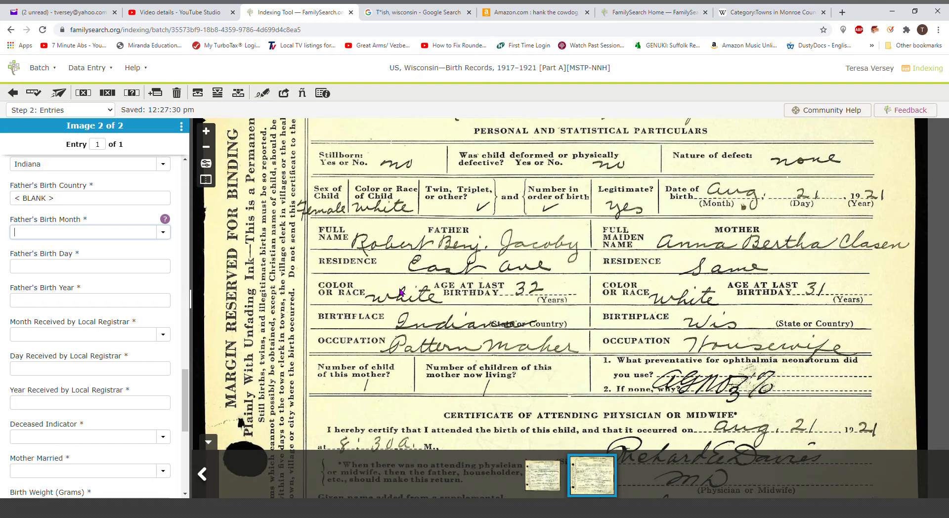
key("ctrl+b")
key("ctrl+b")
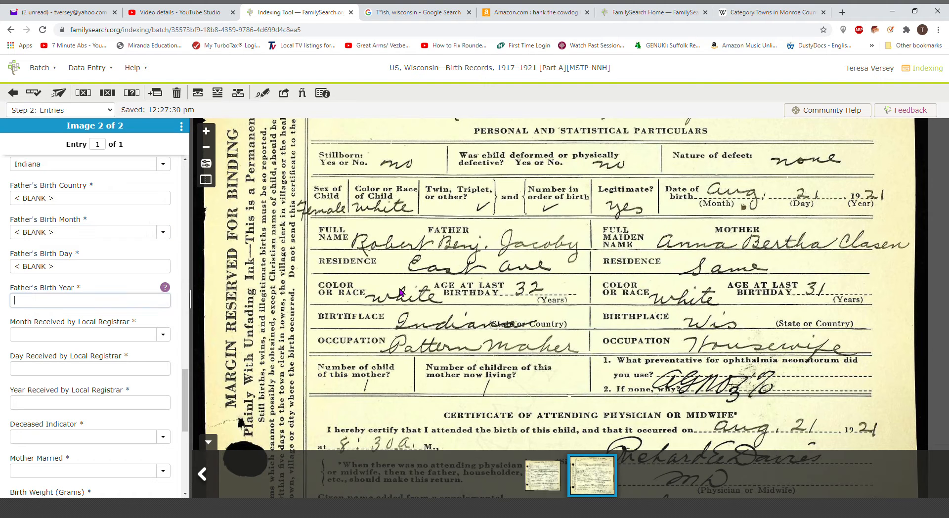
key("ctrl+b")
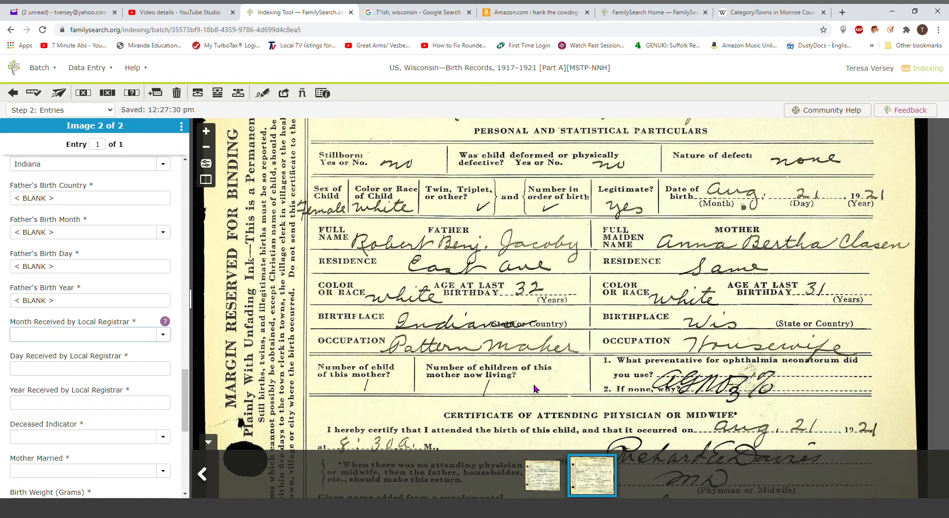
Enter the date received by the local registrar as Aug 30, 1921, from the certificate's filing line
left_click_drag(537, 388, 522, 305)
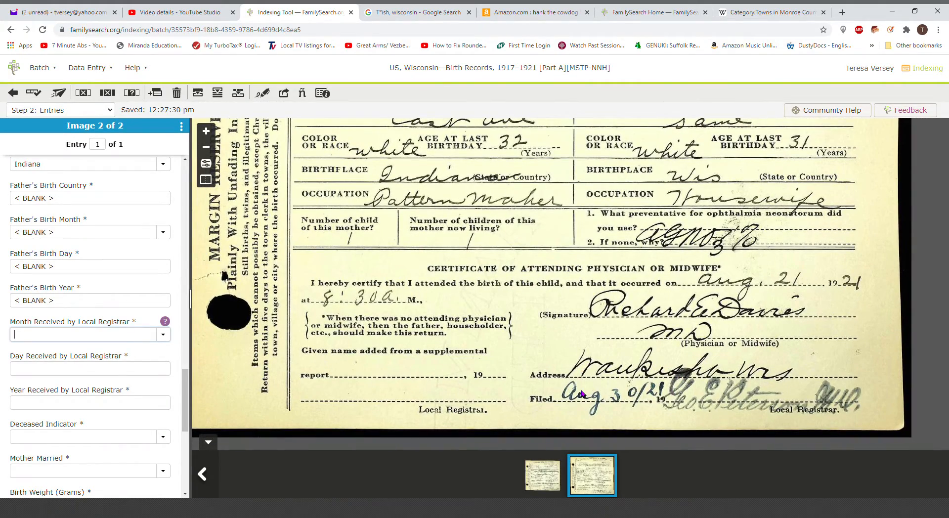
type("au")
key("Tab")
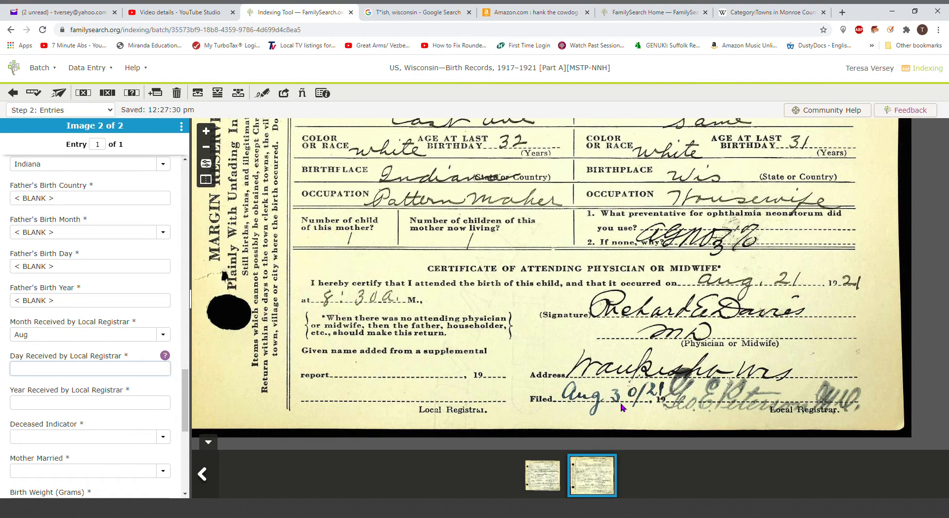
type("30")
key("Tab")
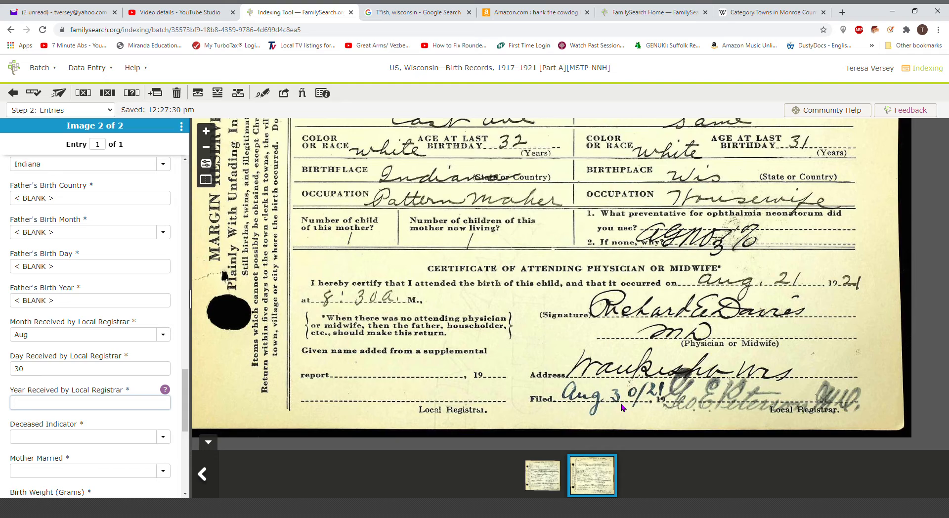
type("1921")
key("Tab")
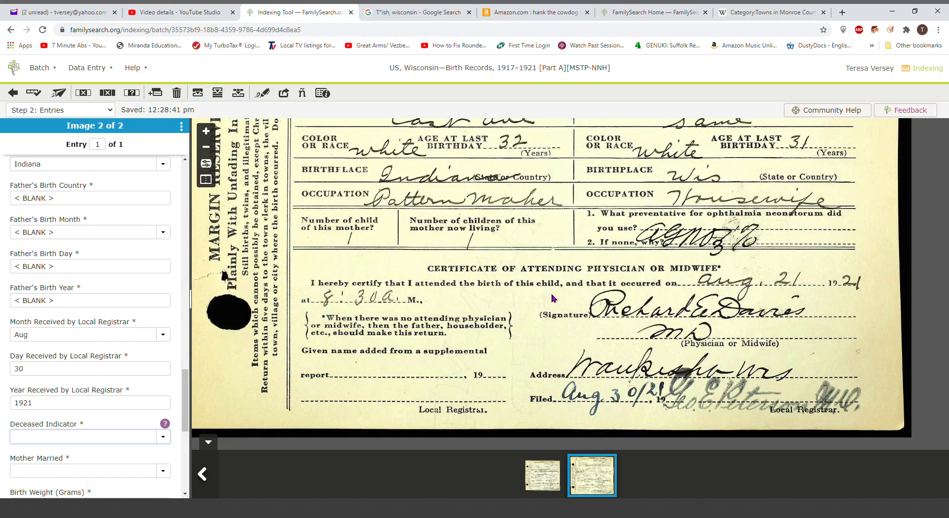
Check the certificate's stillborn entry, set the Deceased Indicator to N, and consult that field's help
scroll(527, 232, "up", 3)
scroll(524, 259, "up", 3)
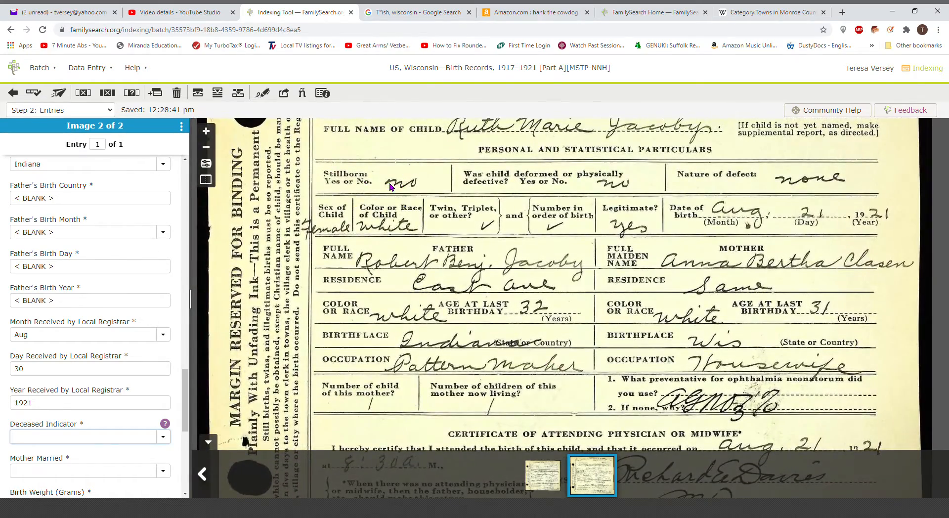
type("n")
key("Tab")
left_click(165, 424)
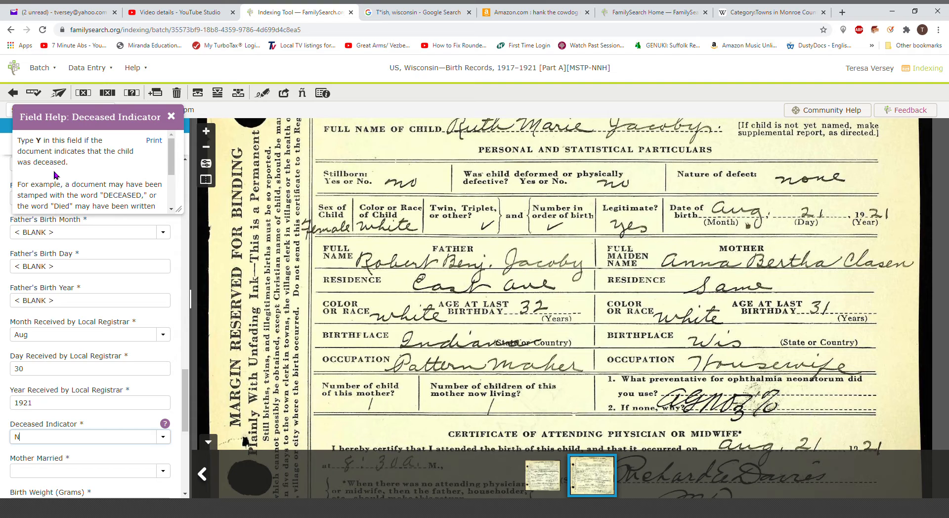
left_click(171, 116)
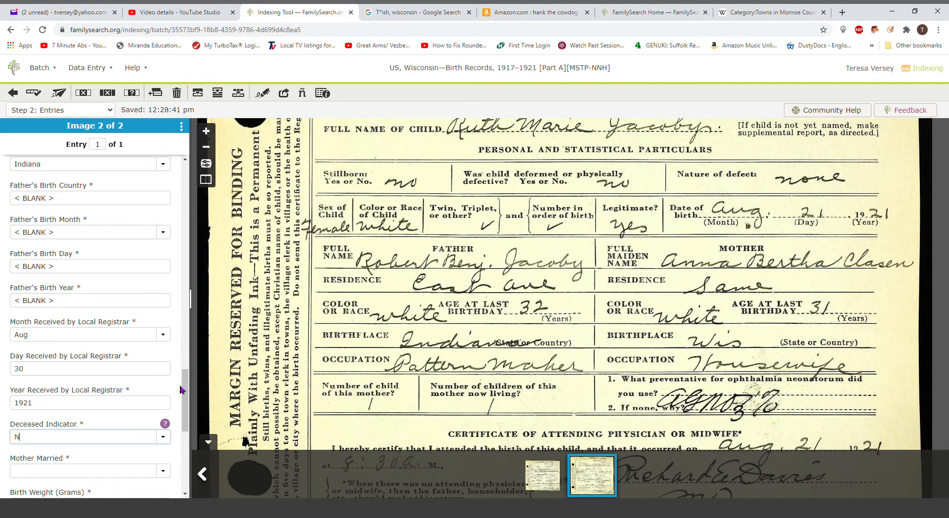
Set Mother Married to Y, based on the certificate's legitimacy entry
left_click(139, 476)
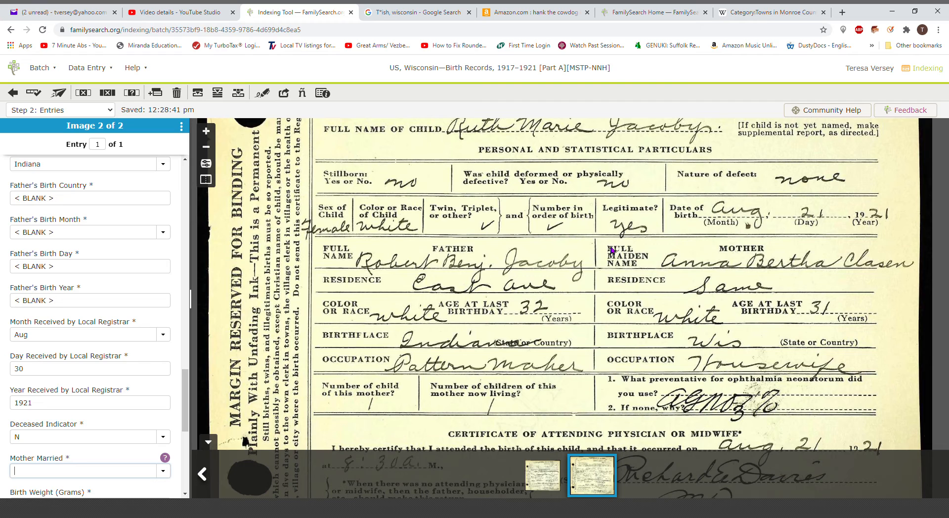
type("y")
key("Tab")
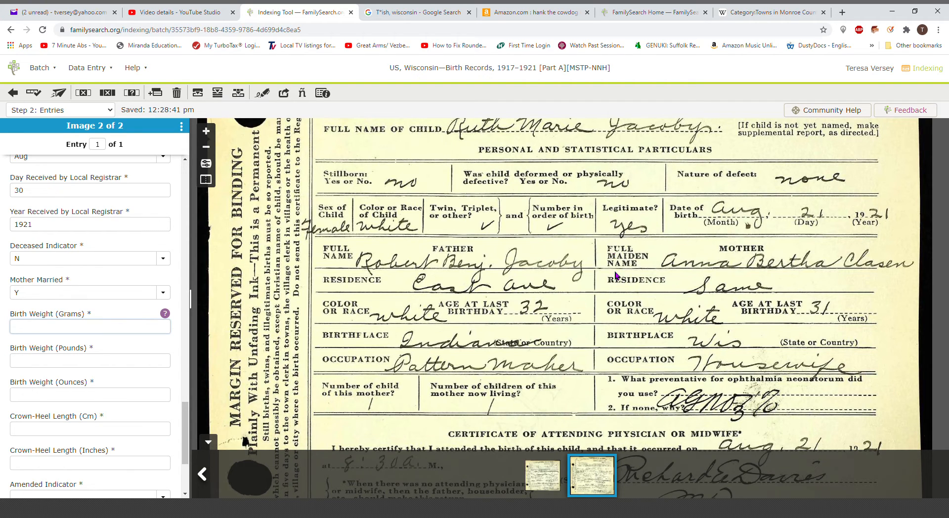
Mark the birth weight in grams, pounds and ounces and the crown-heel length in centimetres and inches as blank
key("ctrl+b")
key("ctrl+b")
key("ctrl+b")
key("ctrl+b")
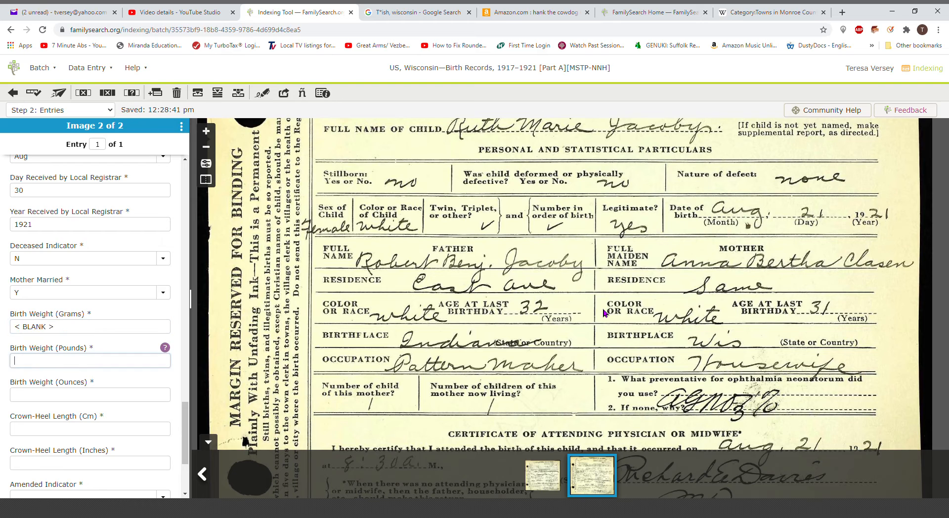
key("ctrl+b")
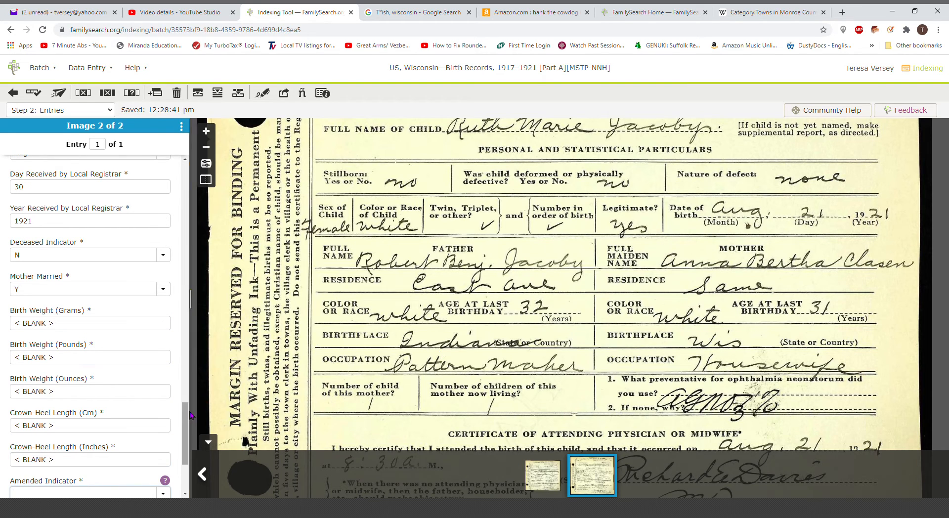
Check the certificate for amendments and a Social Security number, and set both the Amended Indicator and Social Security Number Indicator to N
left_click_drag(186, 419, 190, 445)
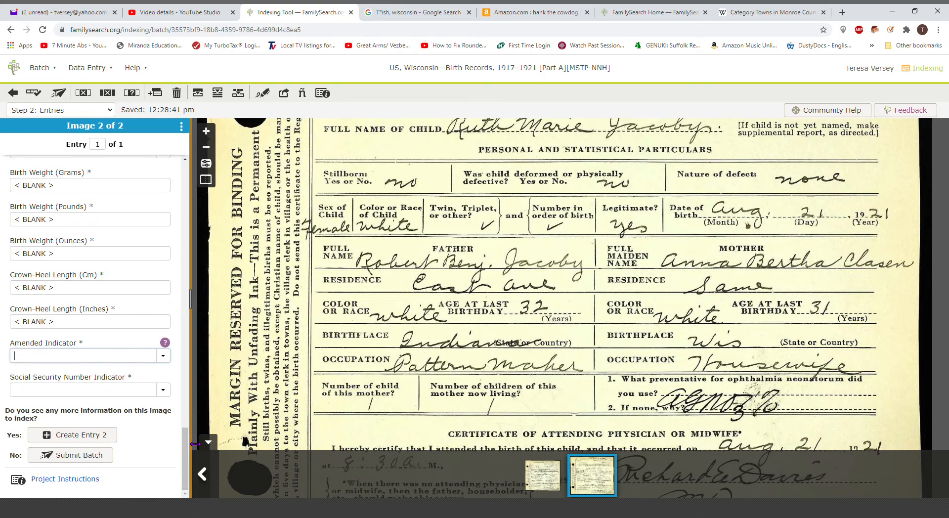
scroll(548, 311, "down", 2)
scroll(552, 319, "down", 3)
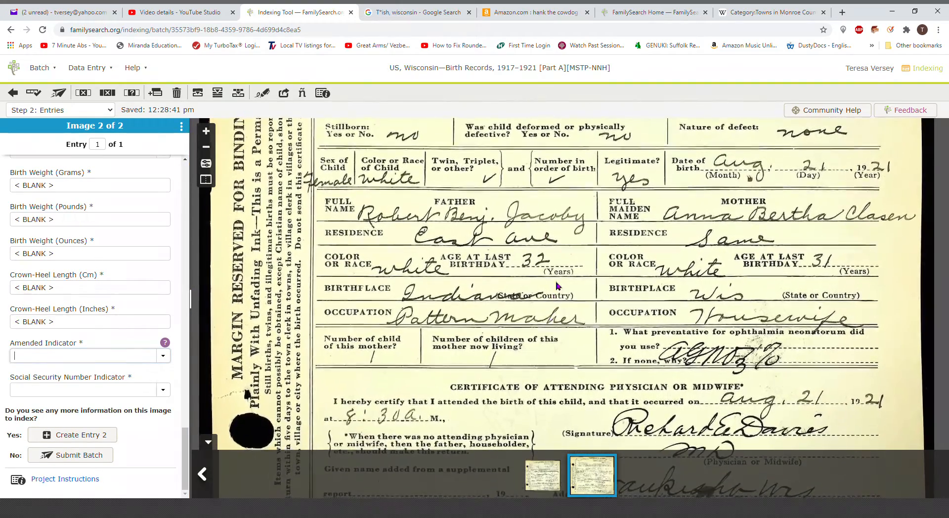
scroll(571, 289, "up", 8)
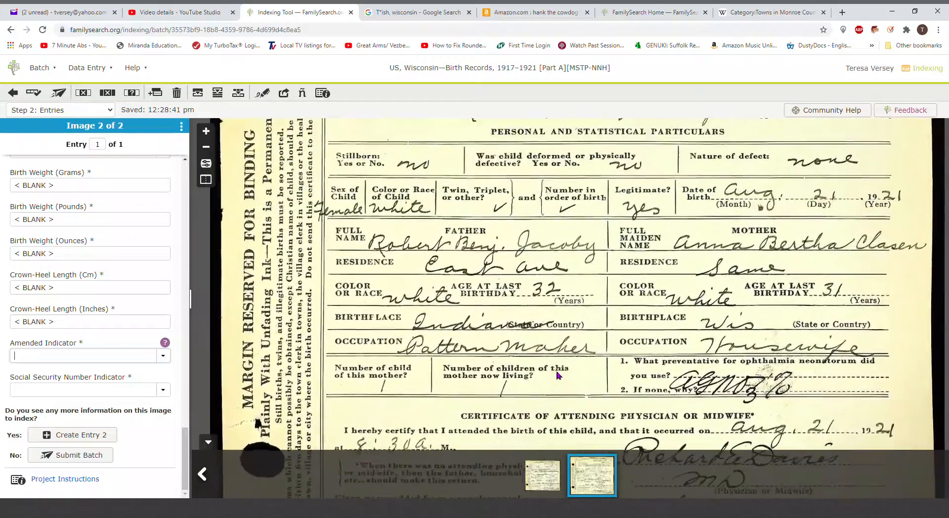
scroll(601, 269, "up", 3)
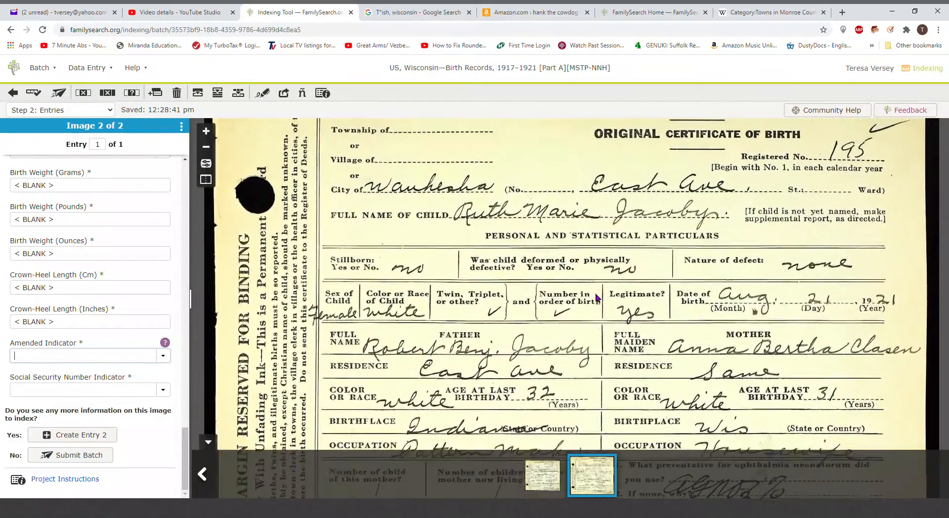
scroll(612, 261, "down", 6)
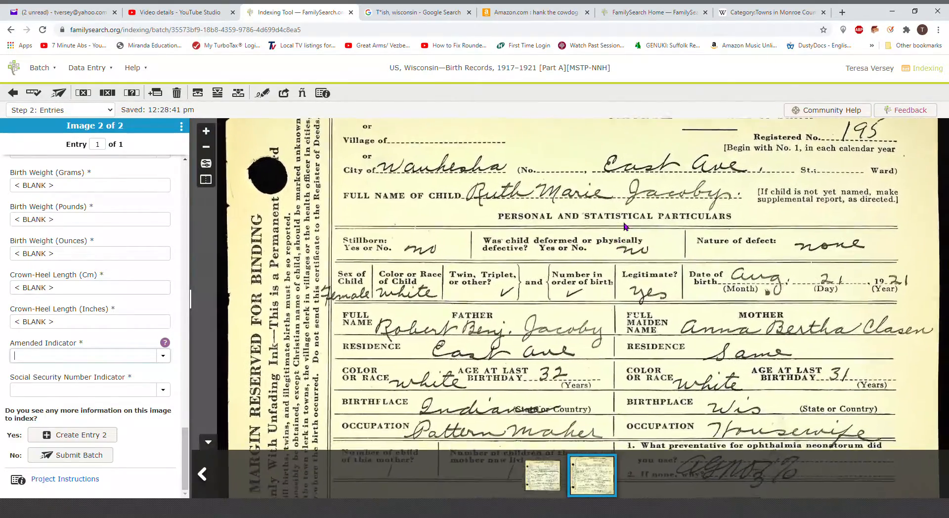
scroll(559, 365, "down", 8)
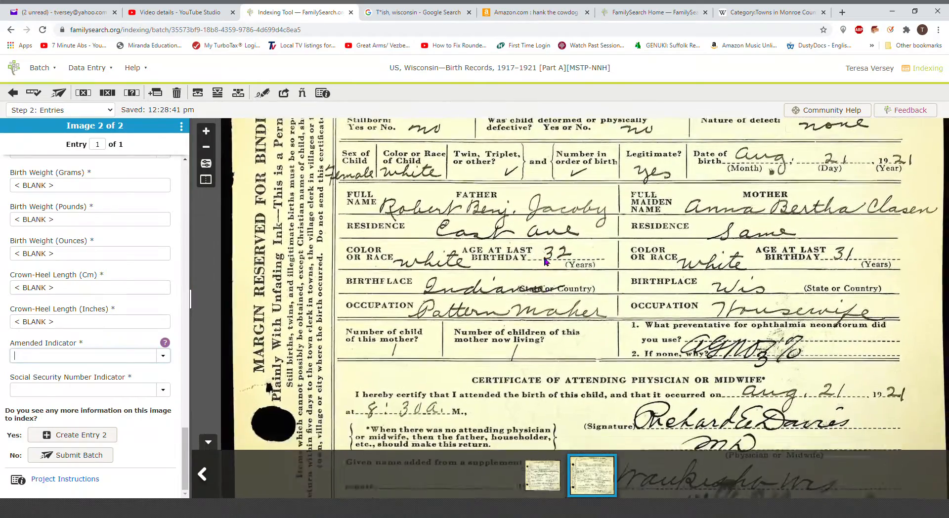
left_click_drag(543, 318, 539, 302)
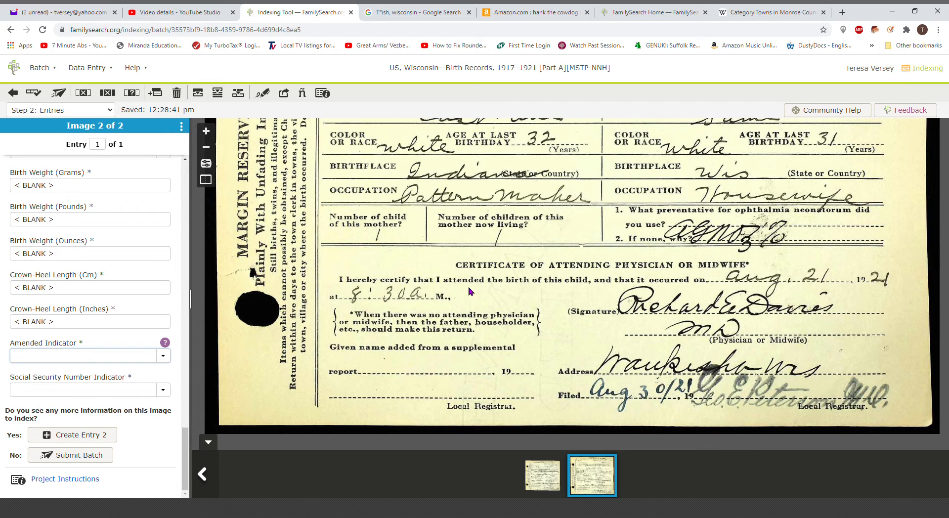
type("N")
key("Tab")
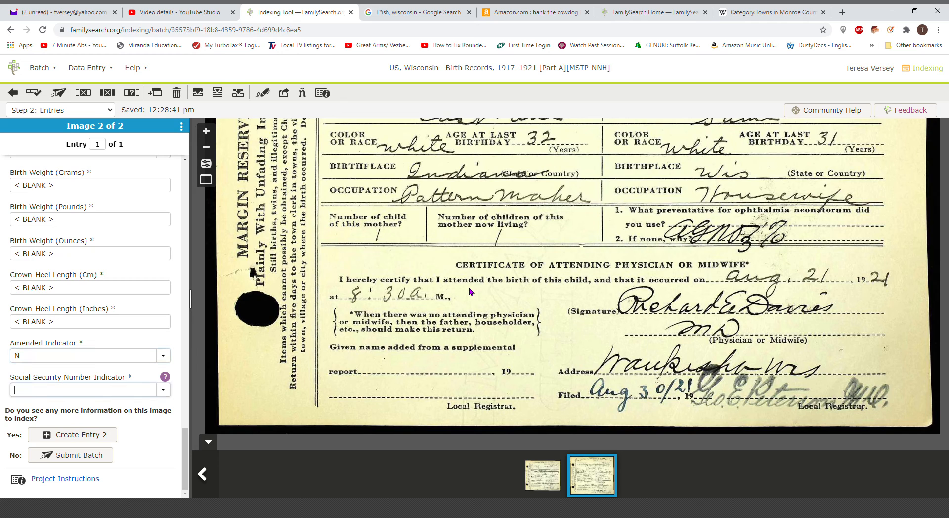
type("N")
key("Tab")
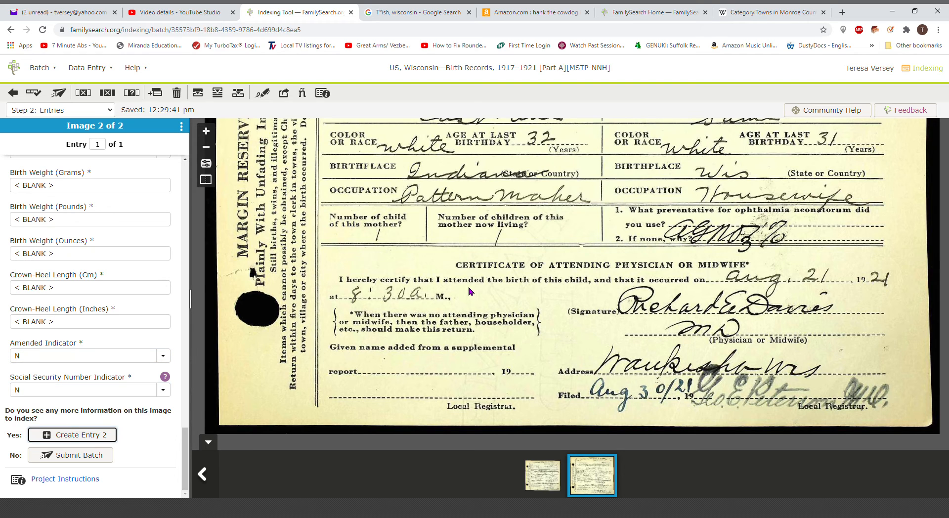
Submit the completed batch through the quality check and dismiss the thank-you message without choosing another batch
left_click(95, 461)
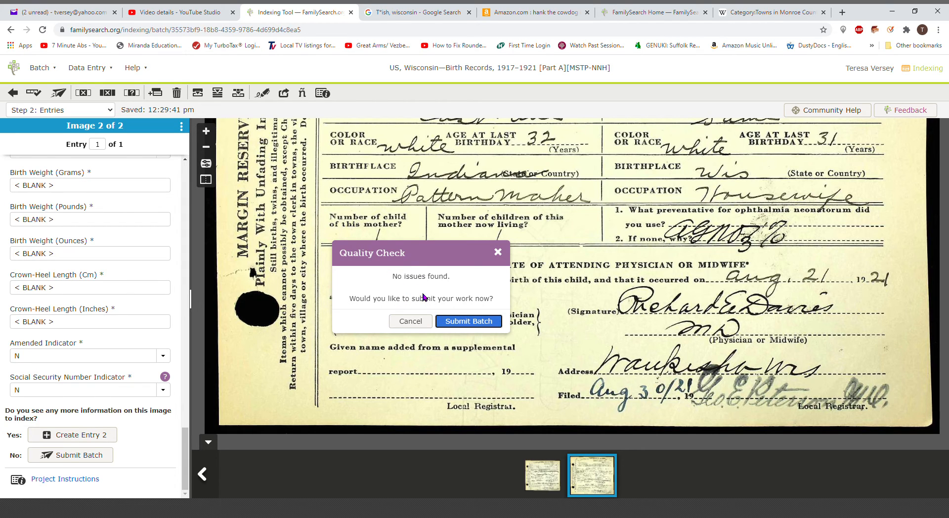
left_click(469, 322)
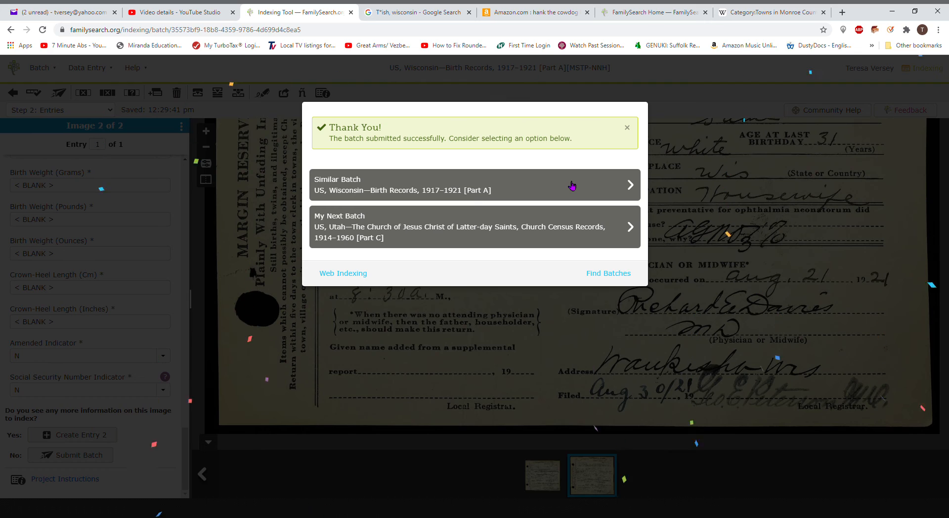
left_click(629, 129)
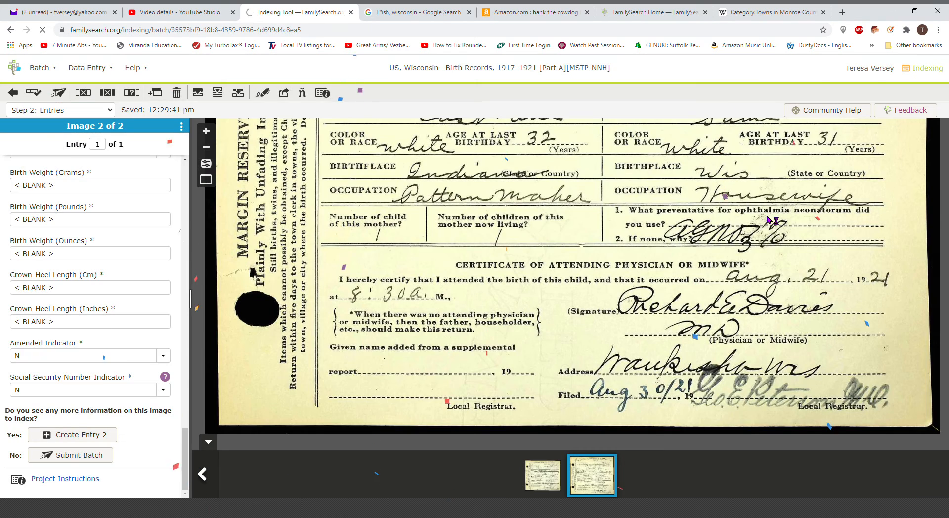